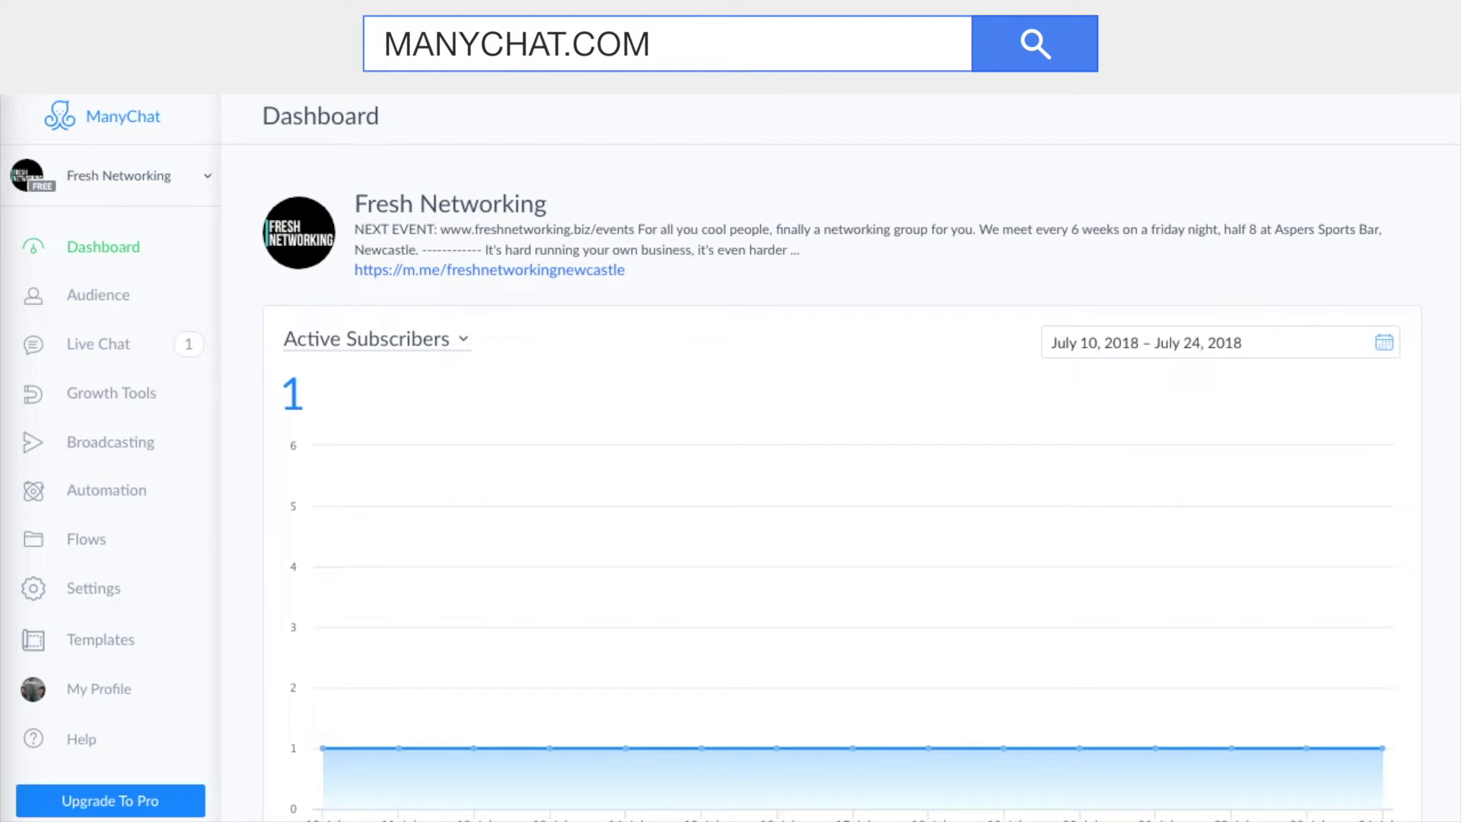
- Start a new growth tool from Growth Tools and pick the Customer Chat widget type
left_click(108, 397)
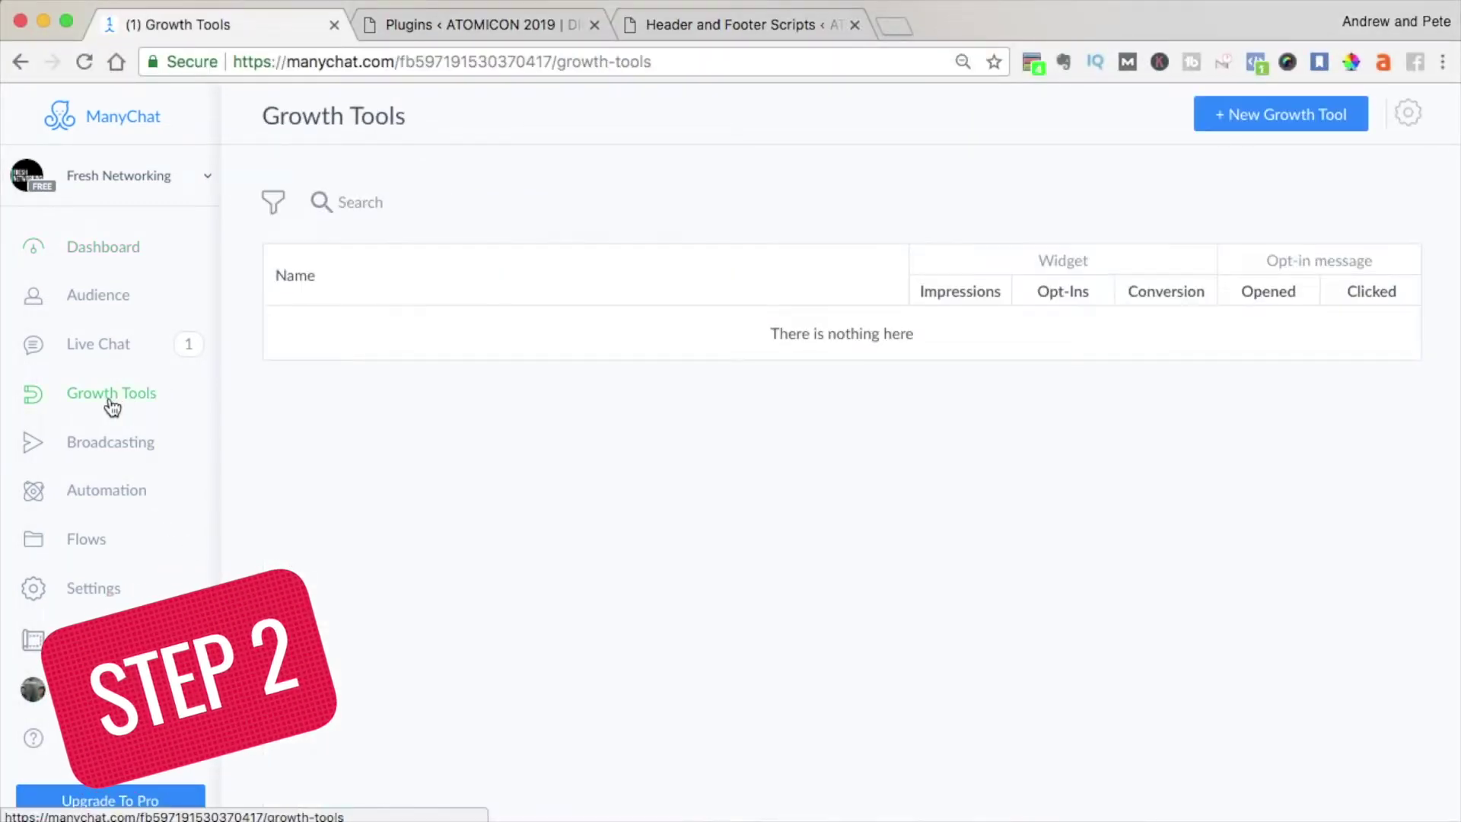
left_click(1272, 124)
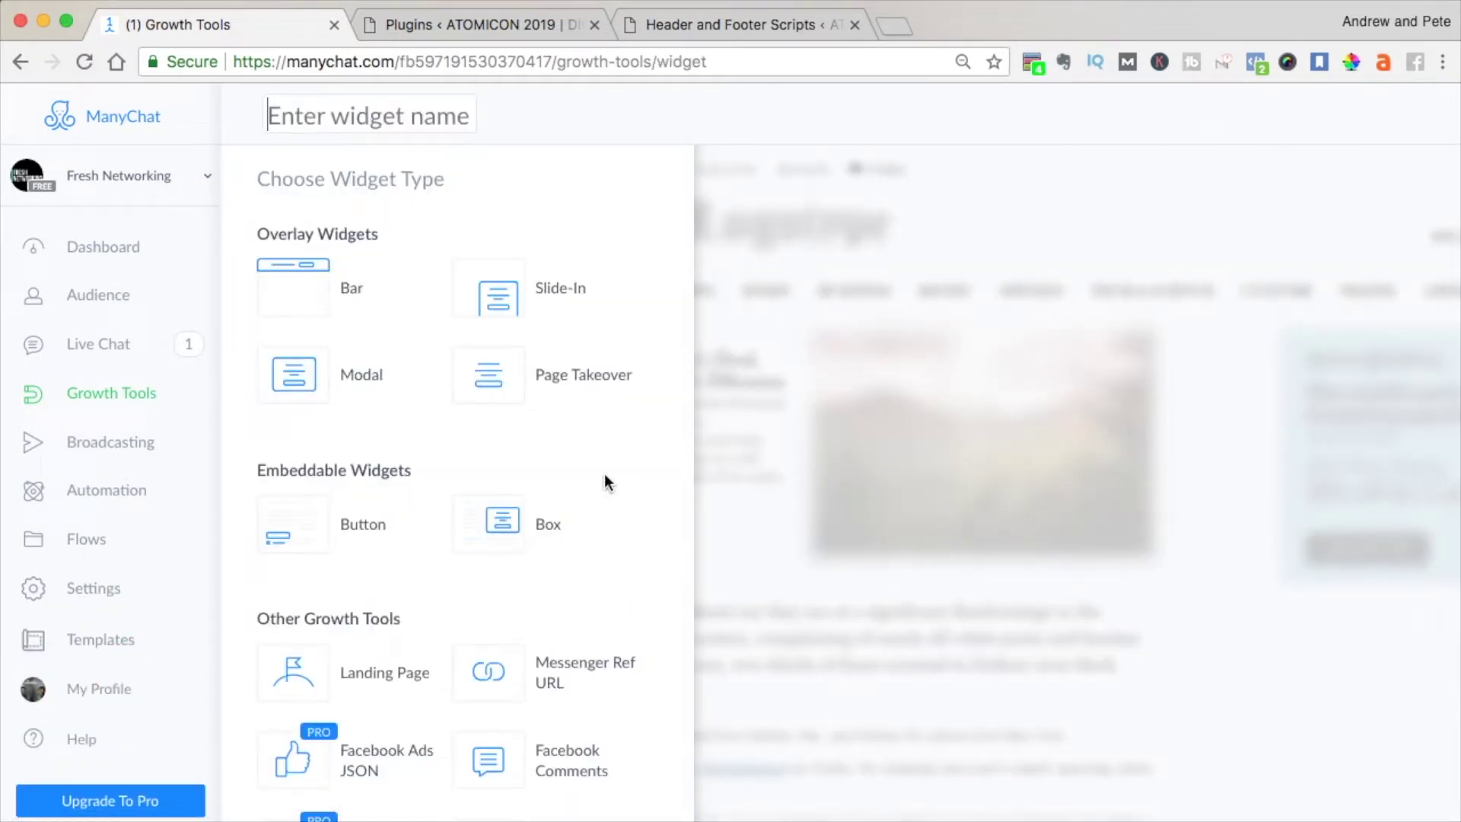
scroll(604, 476, "down", 3)
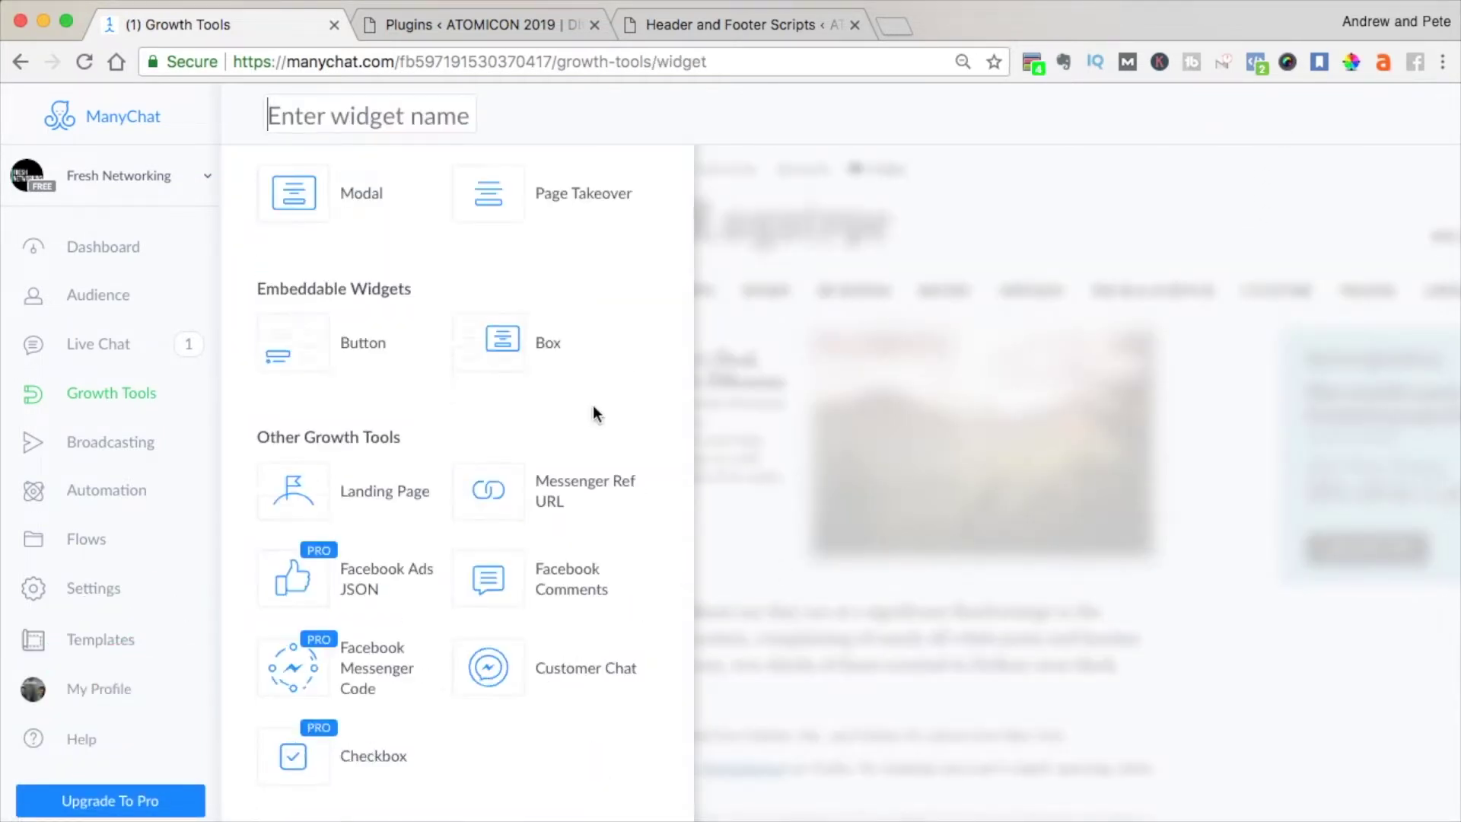
left_click(495, 688)
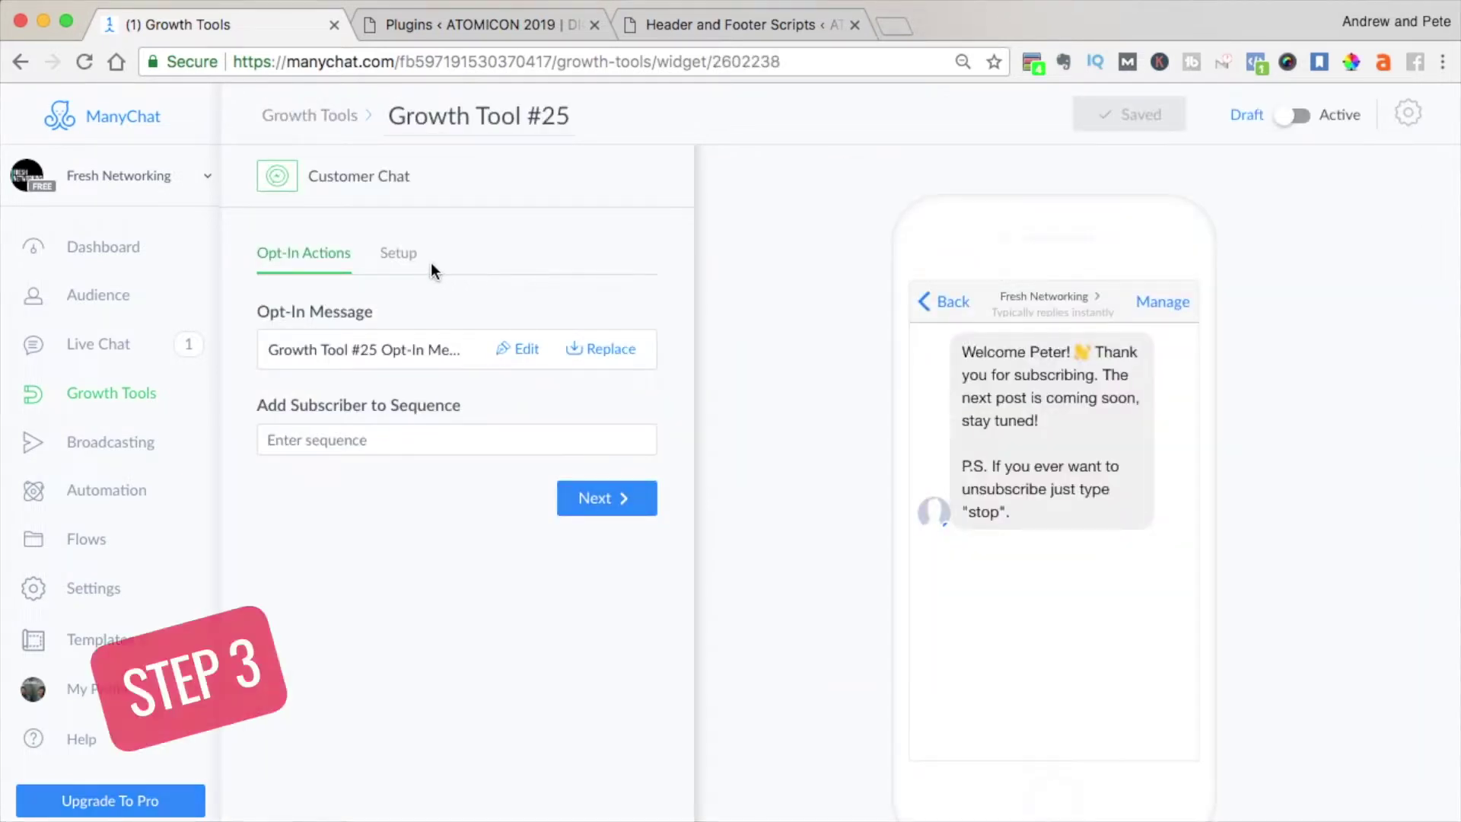
- From the Setup tab, go through Install JavaScript Snippet and copy the ManyChat snippet code
left_click(404, 261)
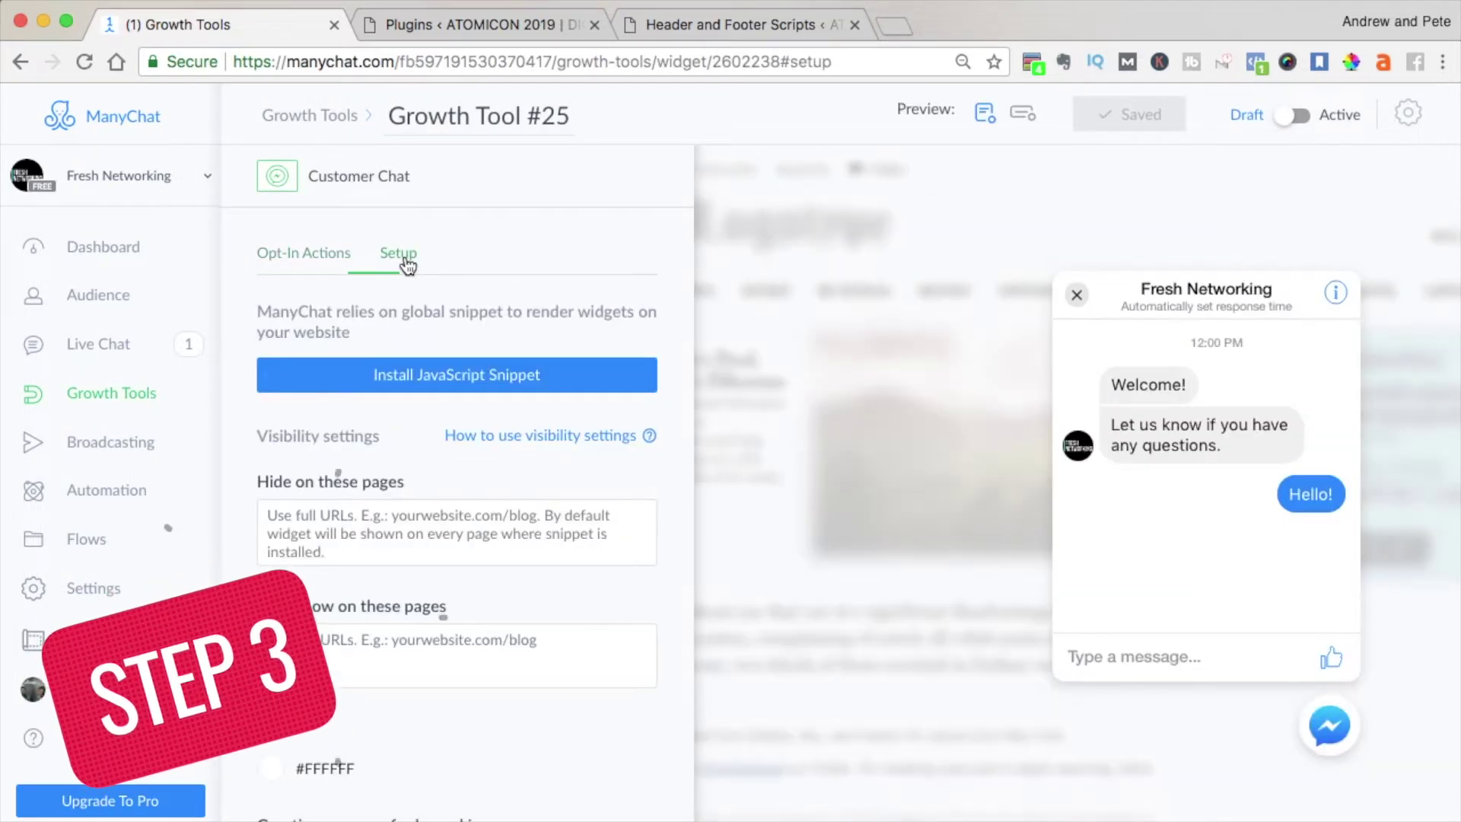
left_click(440, 378)
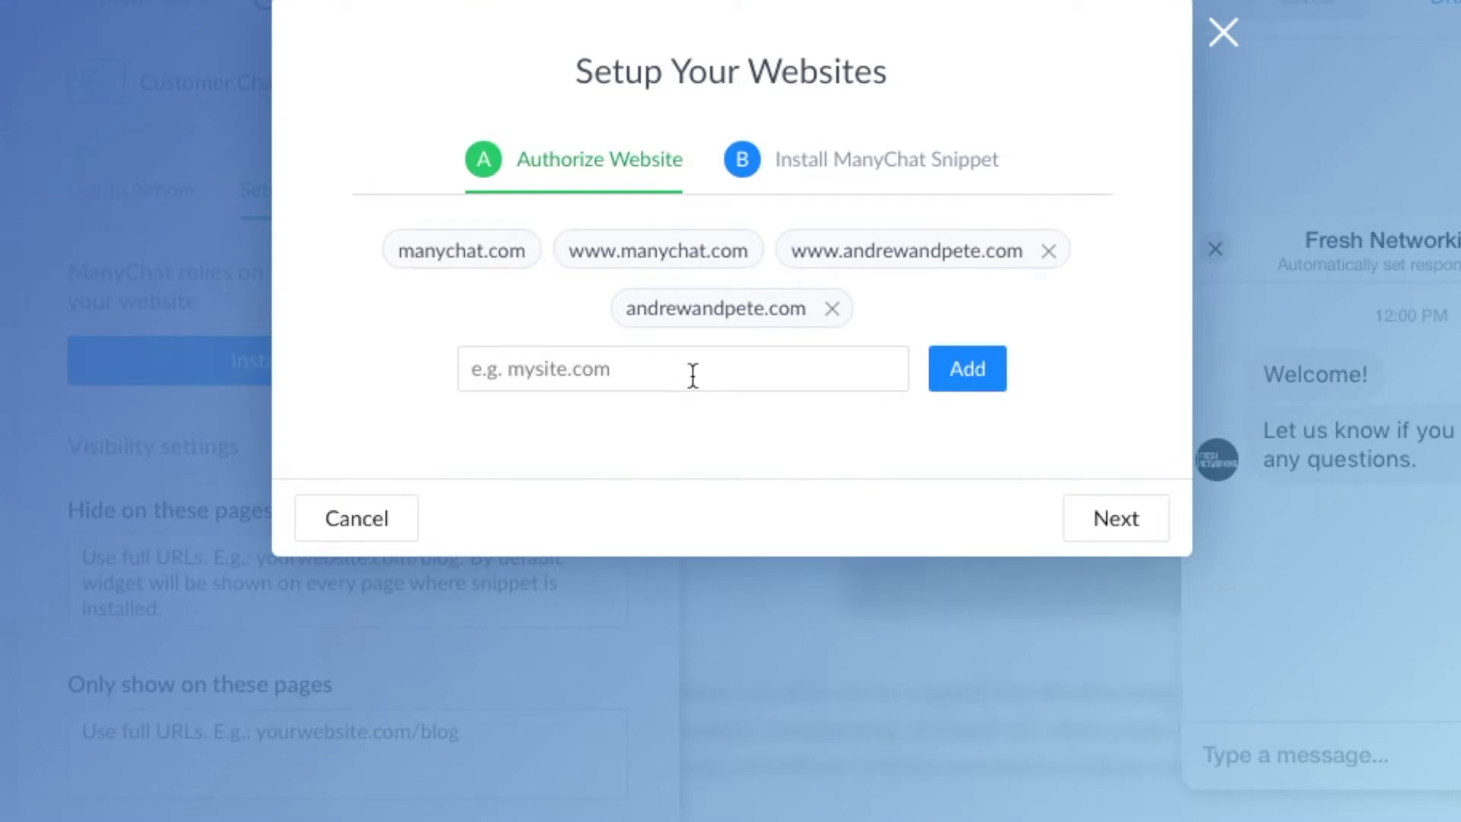
left_click(880, 162)
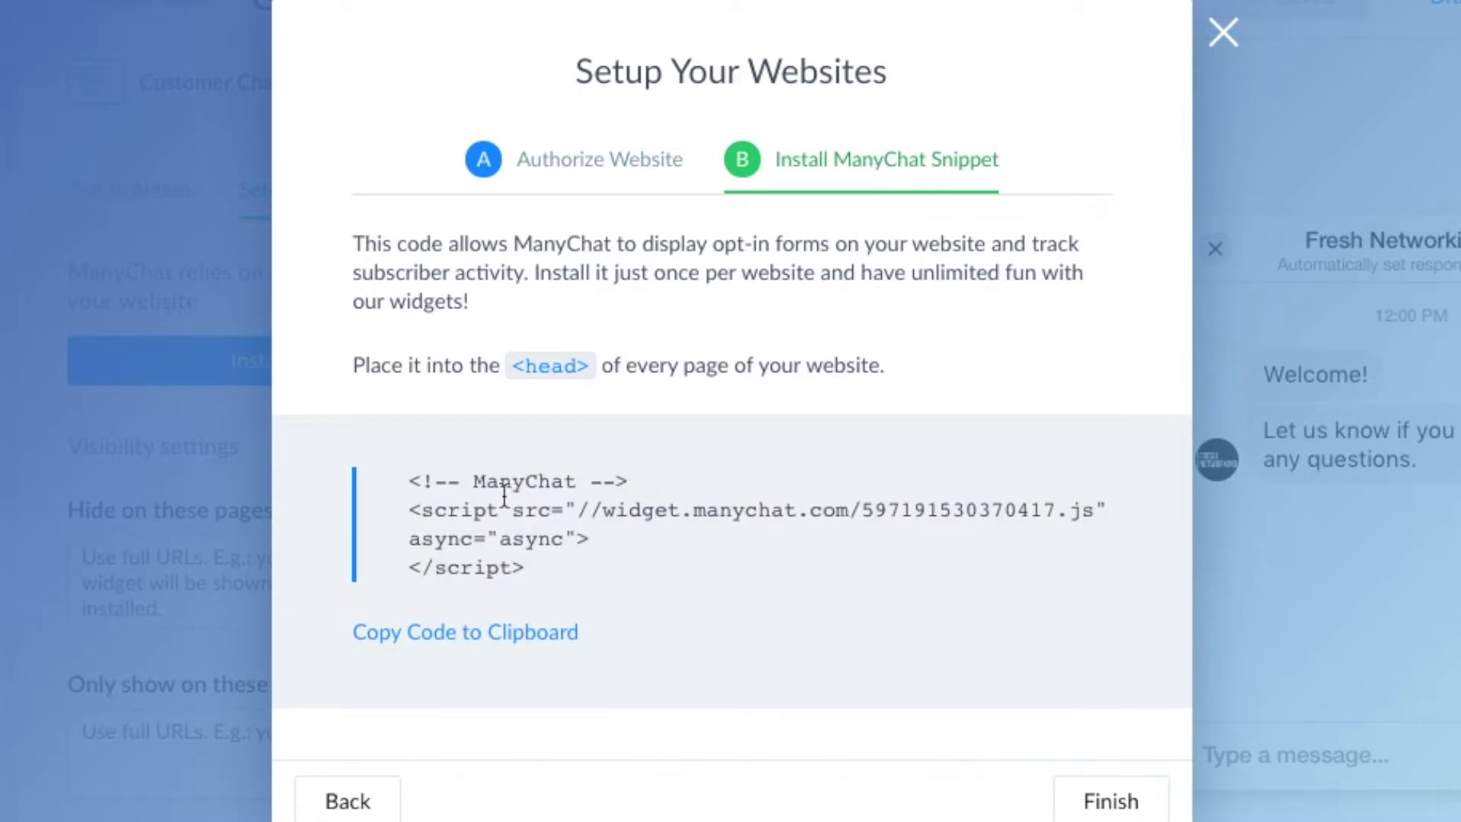
left_click(480, 633)
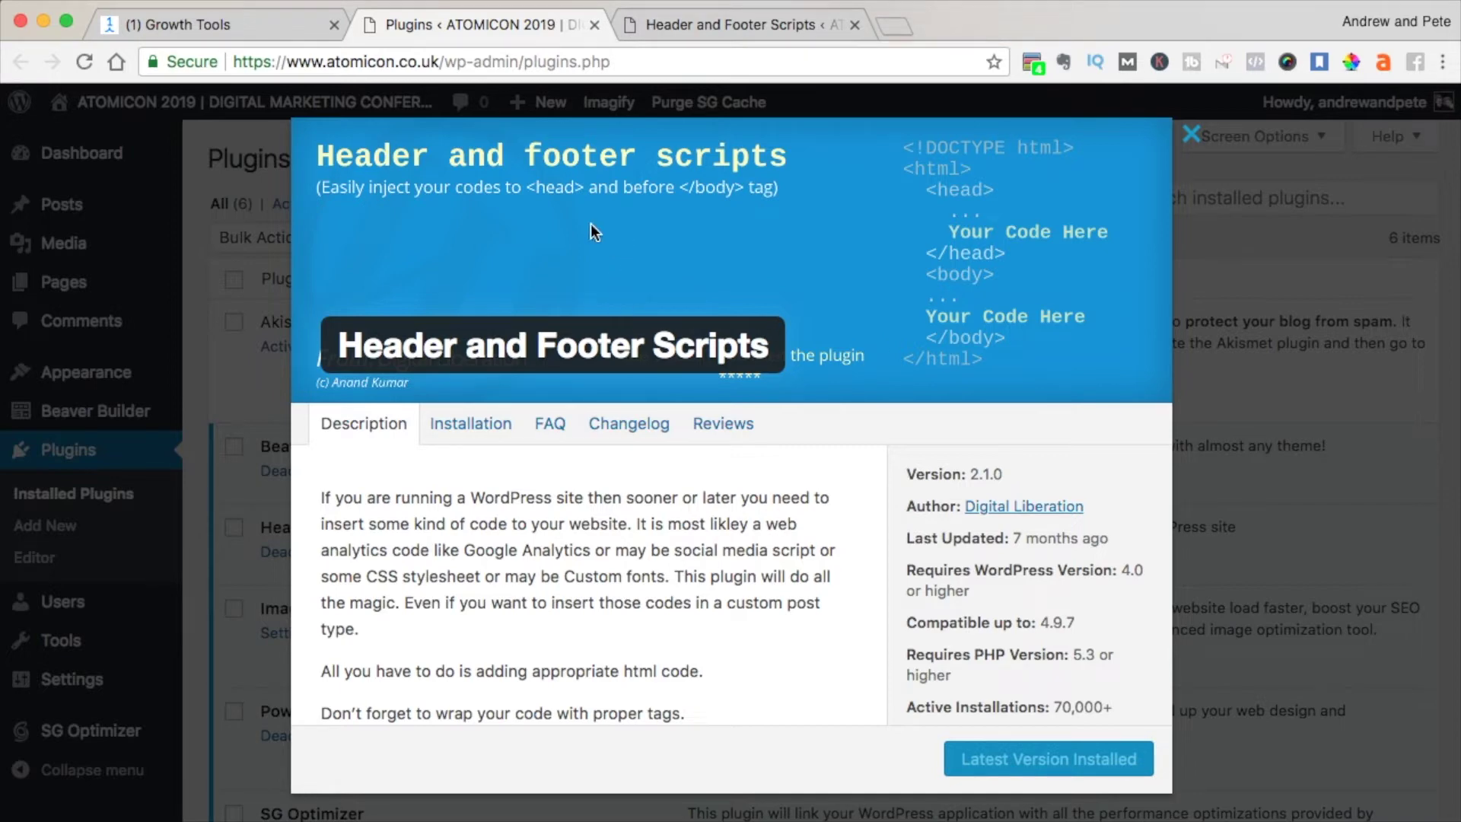
- Paste the ManyChat snippet into 'Scripts in header' on WordPress's Header and Footer Scripts page
left_click(729, 34)
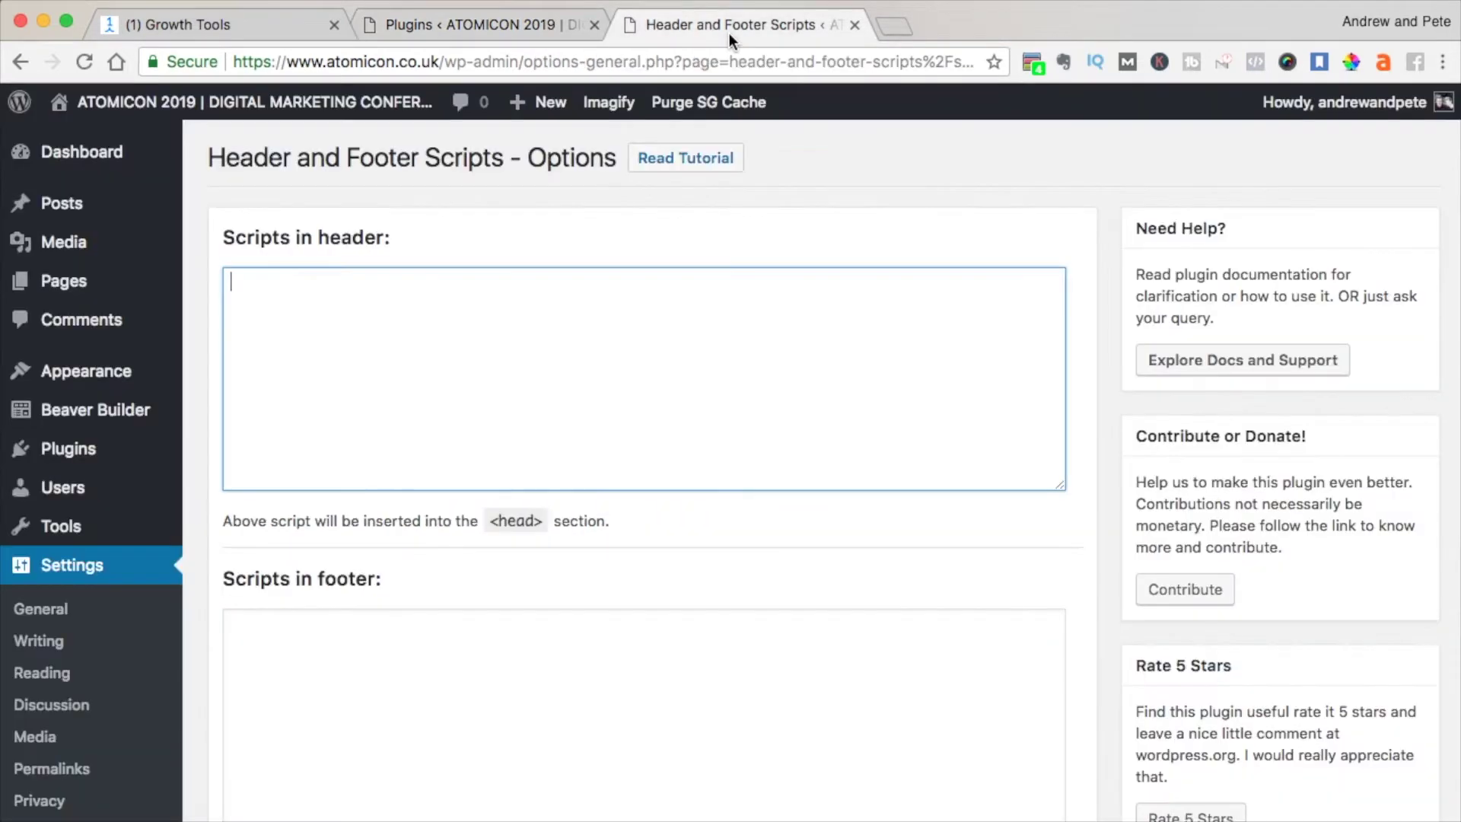
scroll(139, 605, "down", 3)
scroll(467, 521, "up", 3)
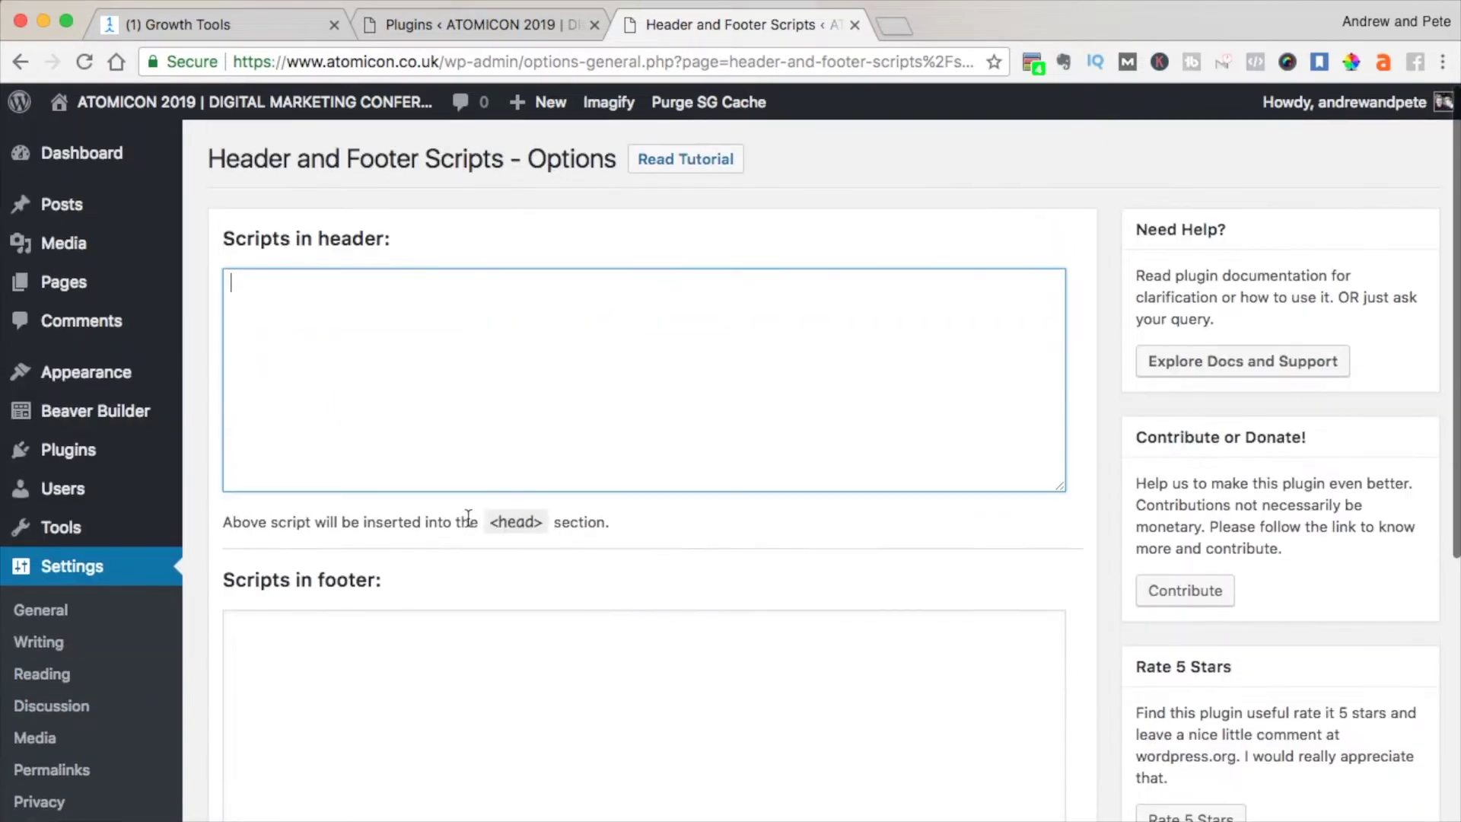
left_click(387, 301)
scroll(388, 302, "down", 1)
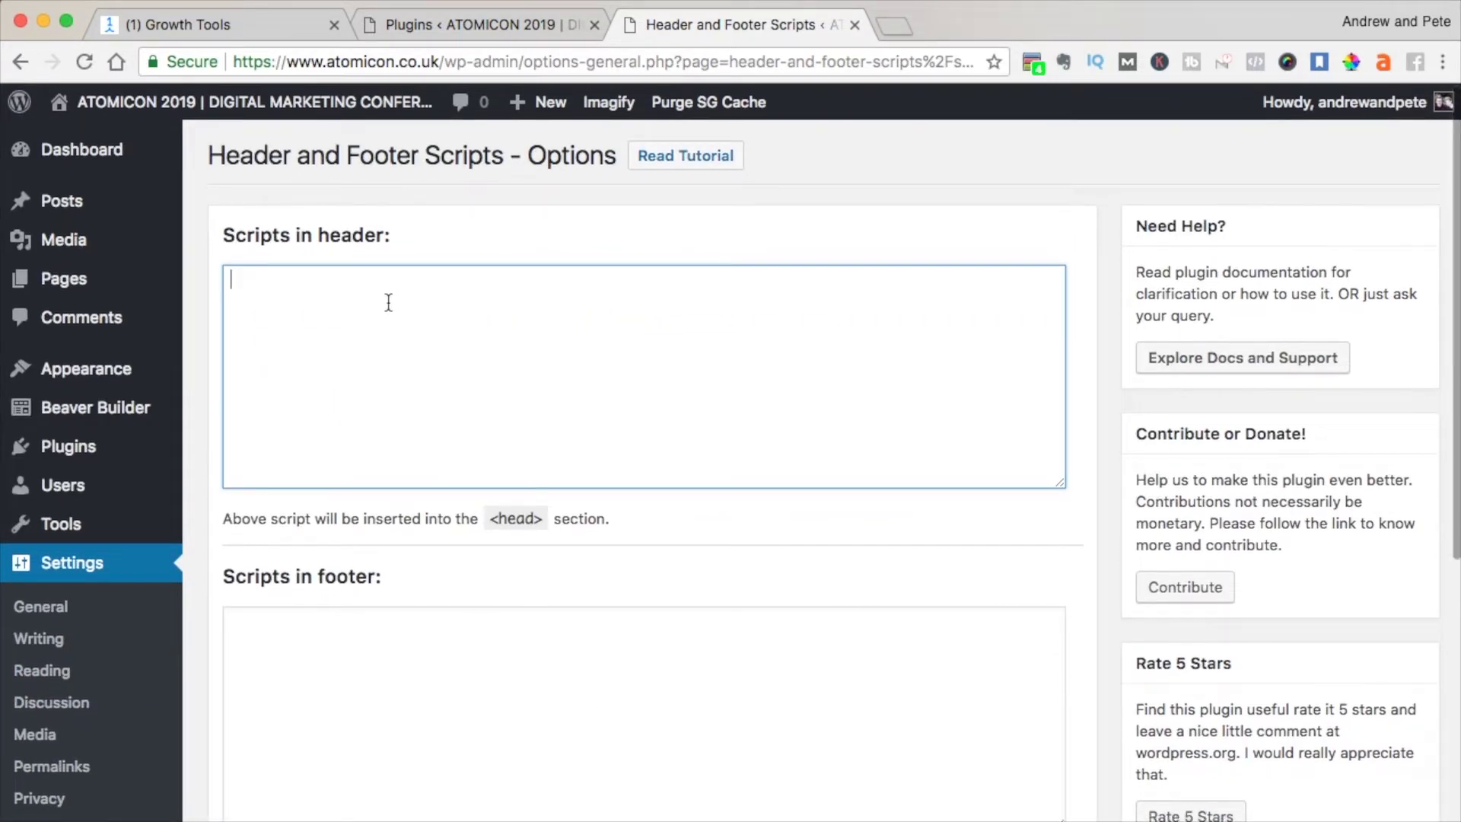
key("super+v")
scroll(385, 333, "down", 5)
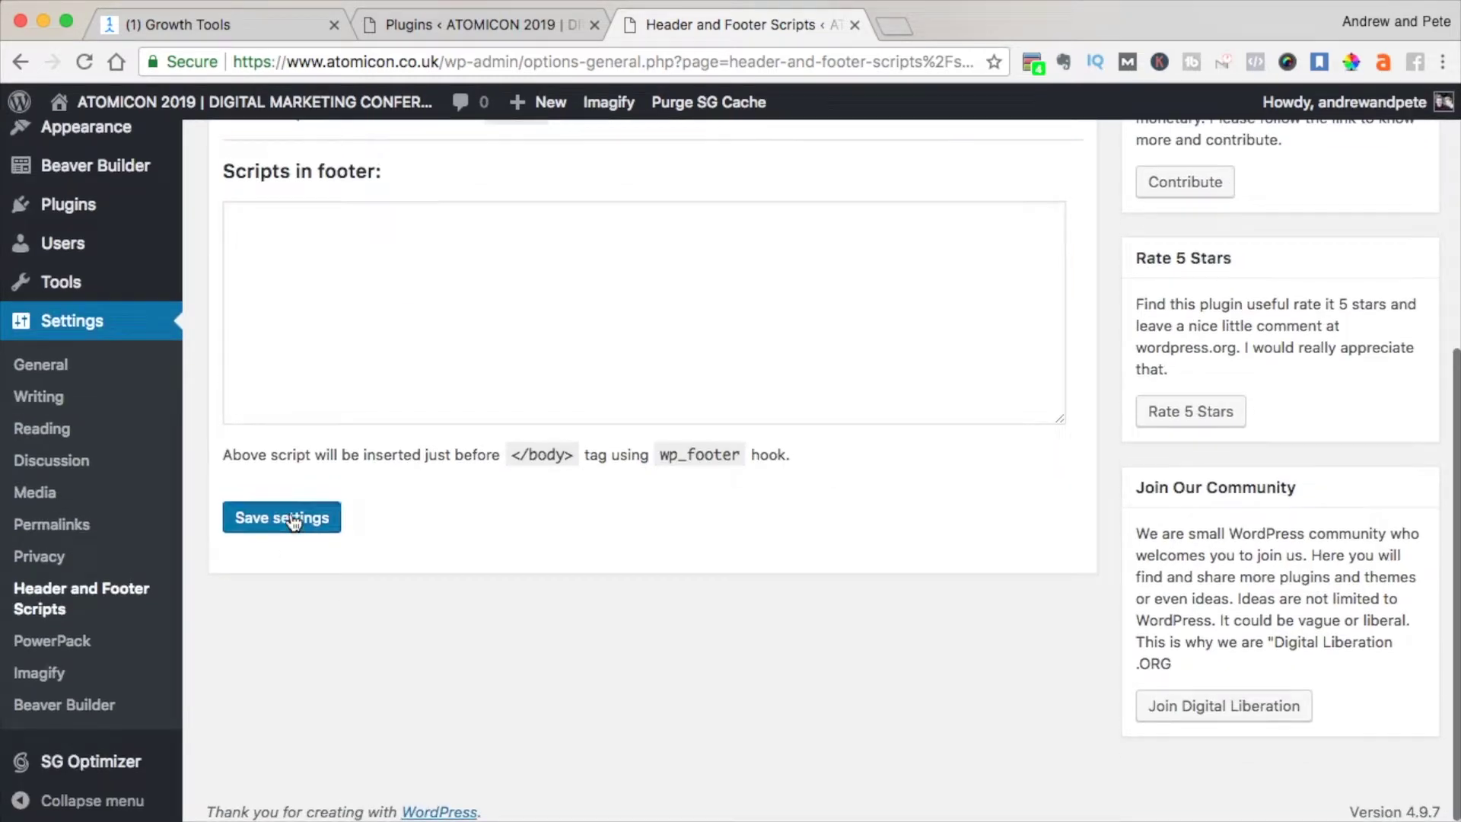
key("super+1")
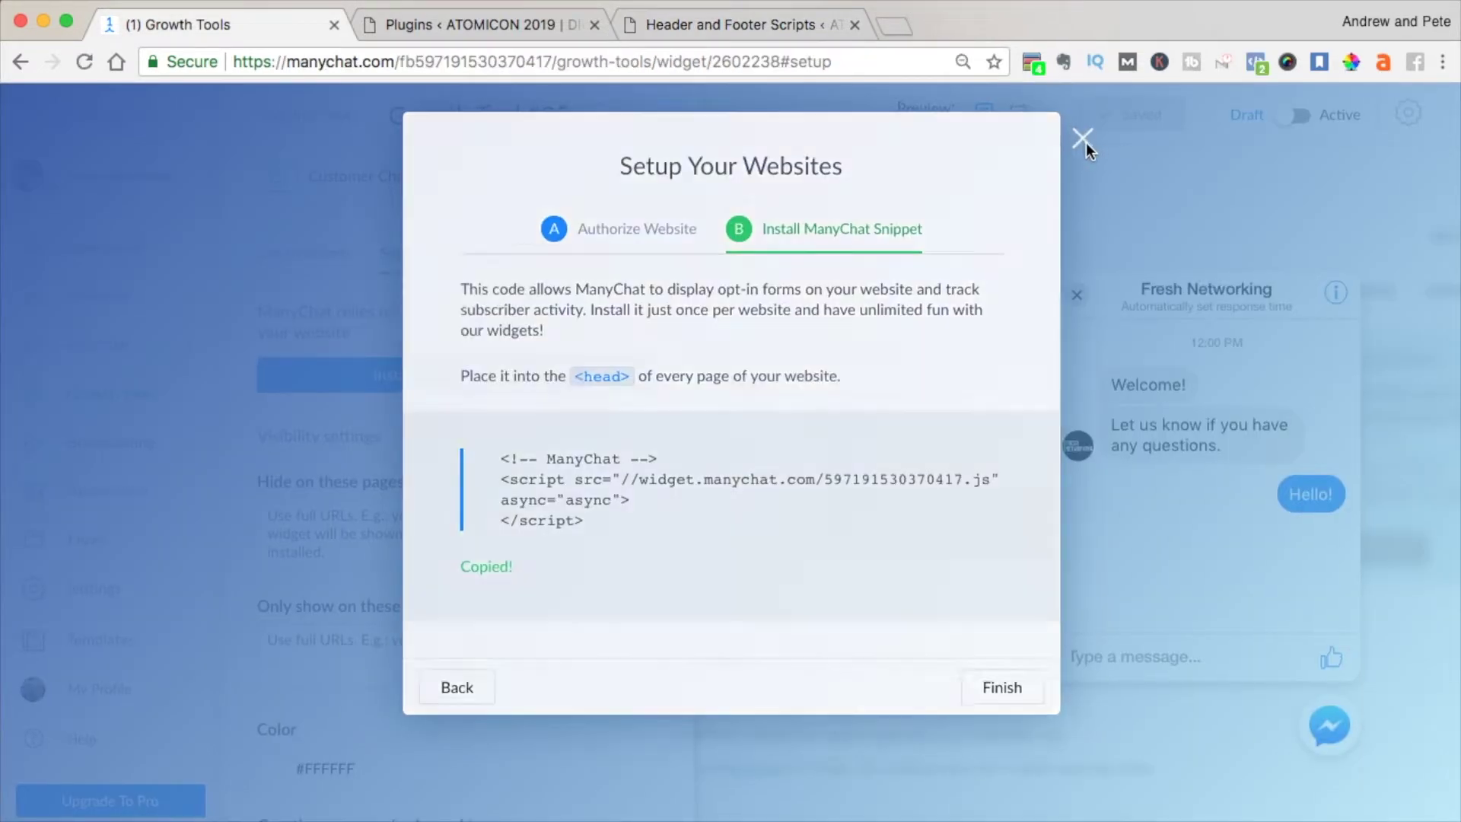
- Set the logged-in visitor greeting to 'Hey, do you have a garden?'
left_click(1084, 142)
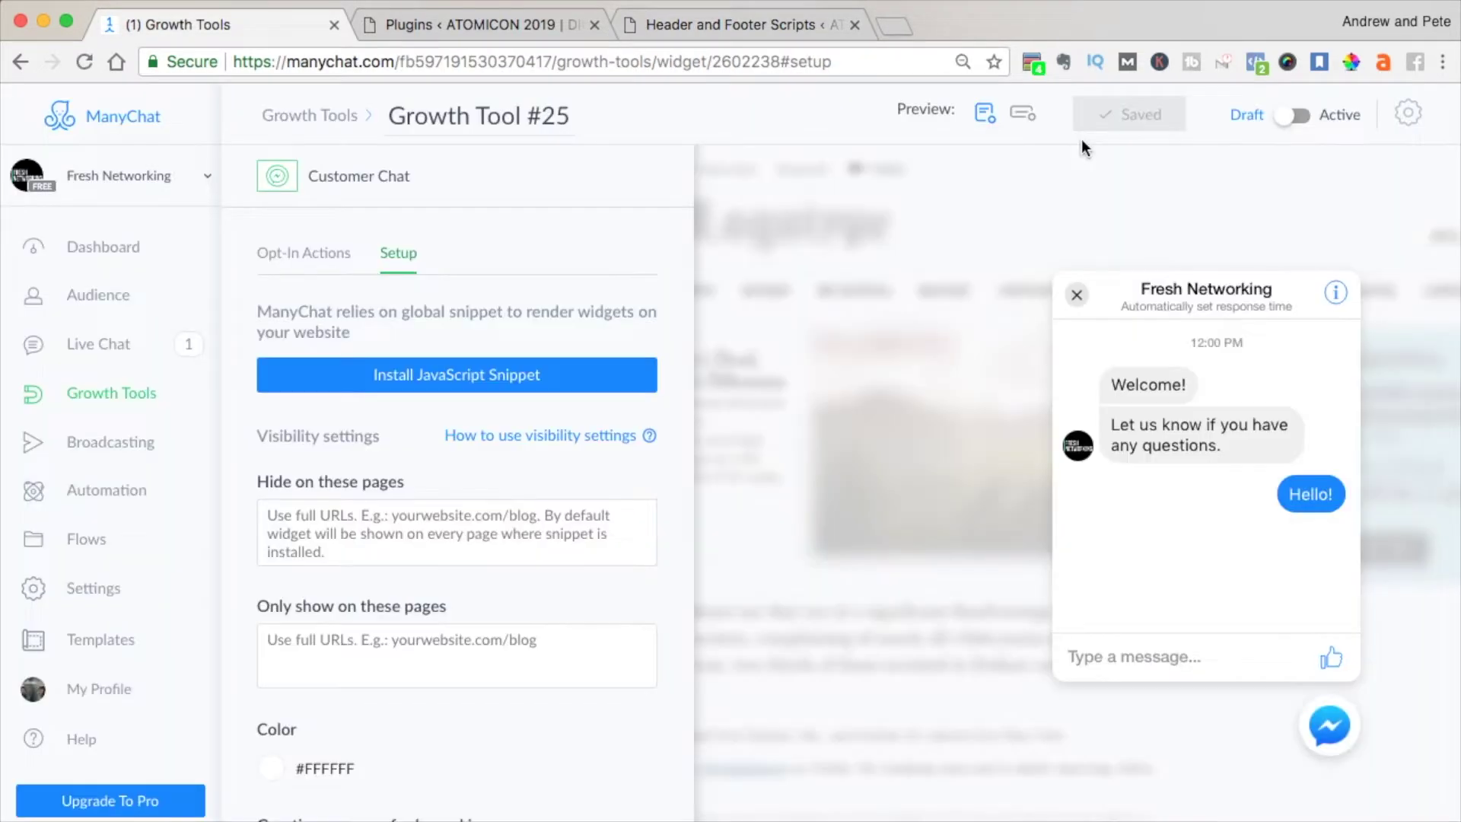
left_click(314, 260)
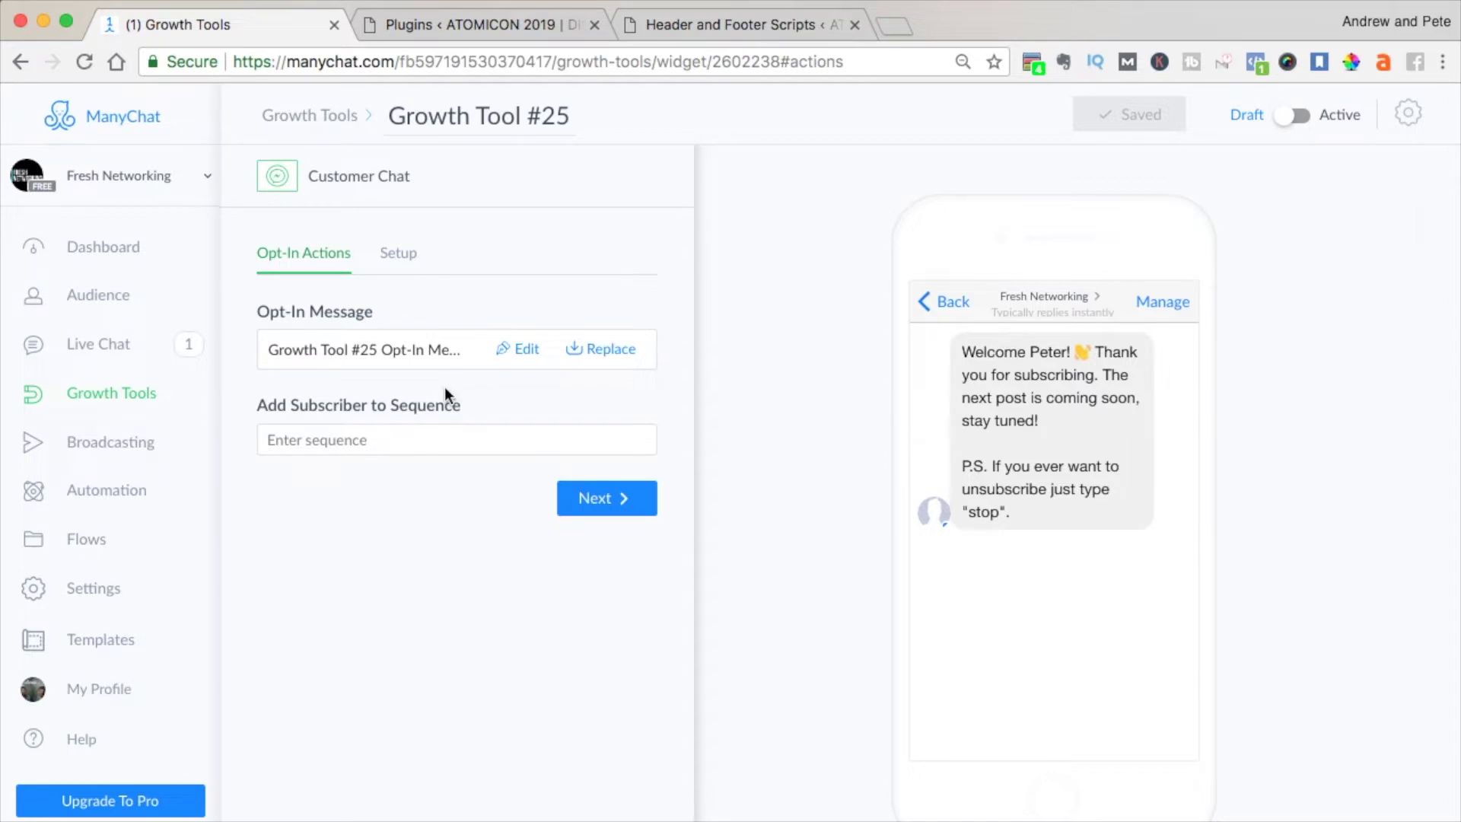
left_click(398, 253)
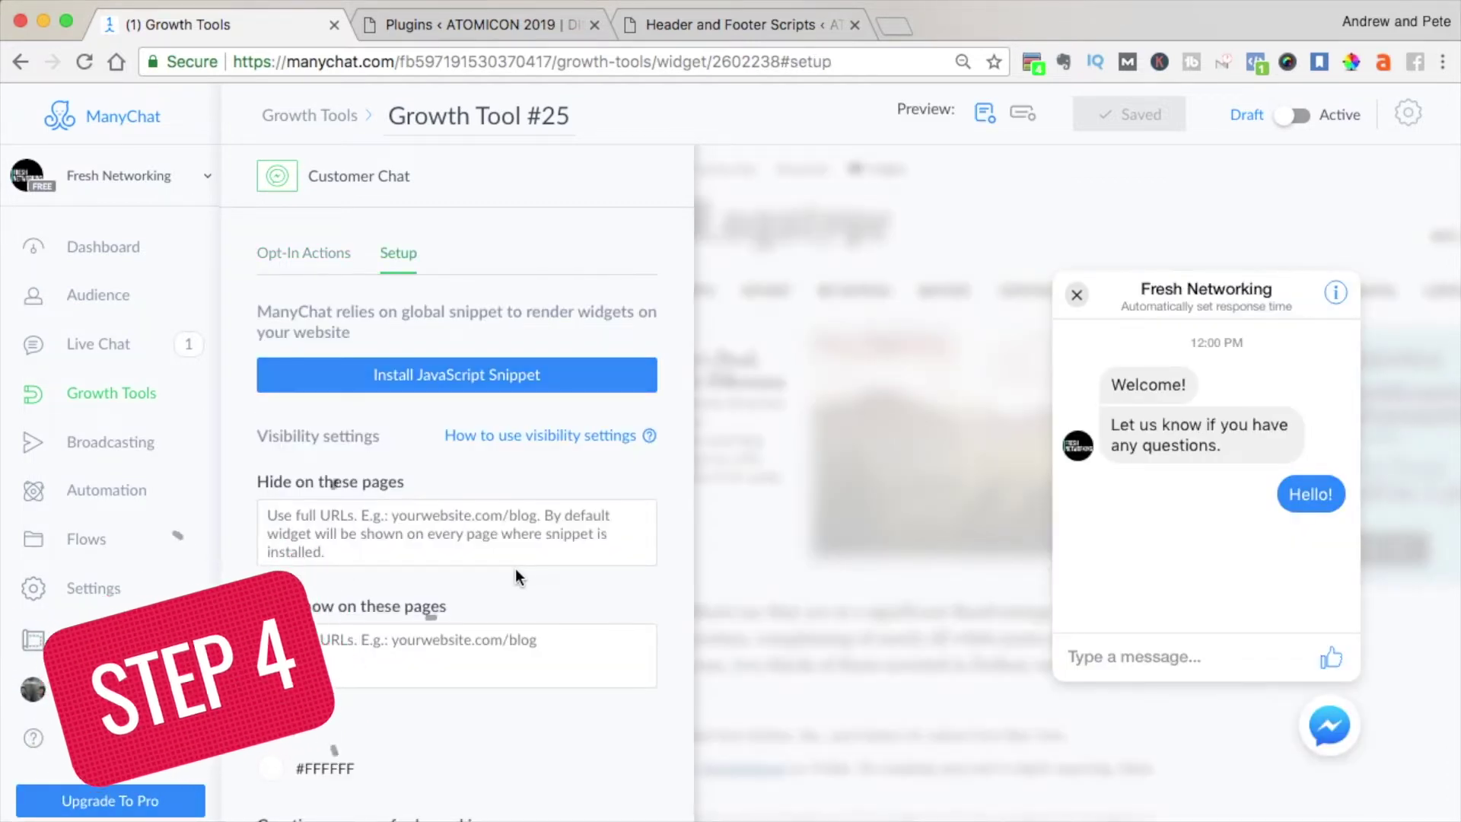
scroll(514, 568, "down", 5)
scroll(515, 569, "down", 2)
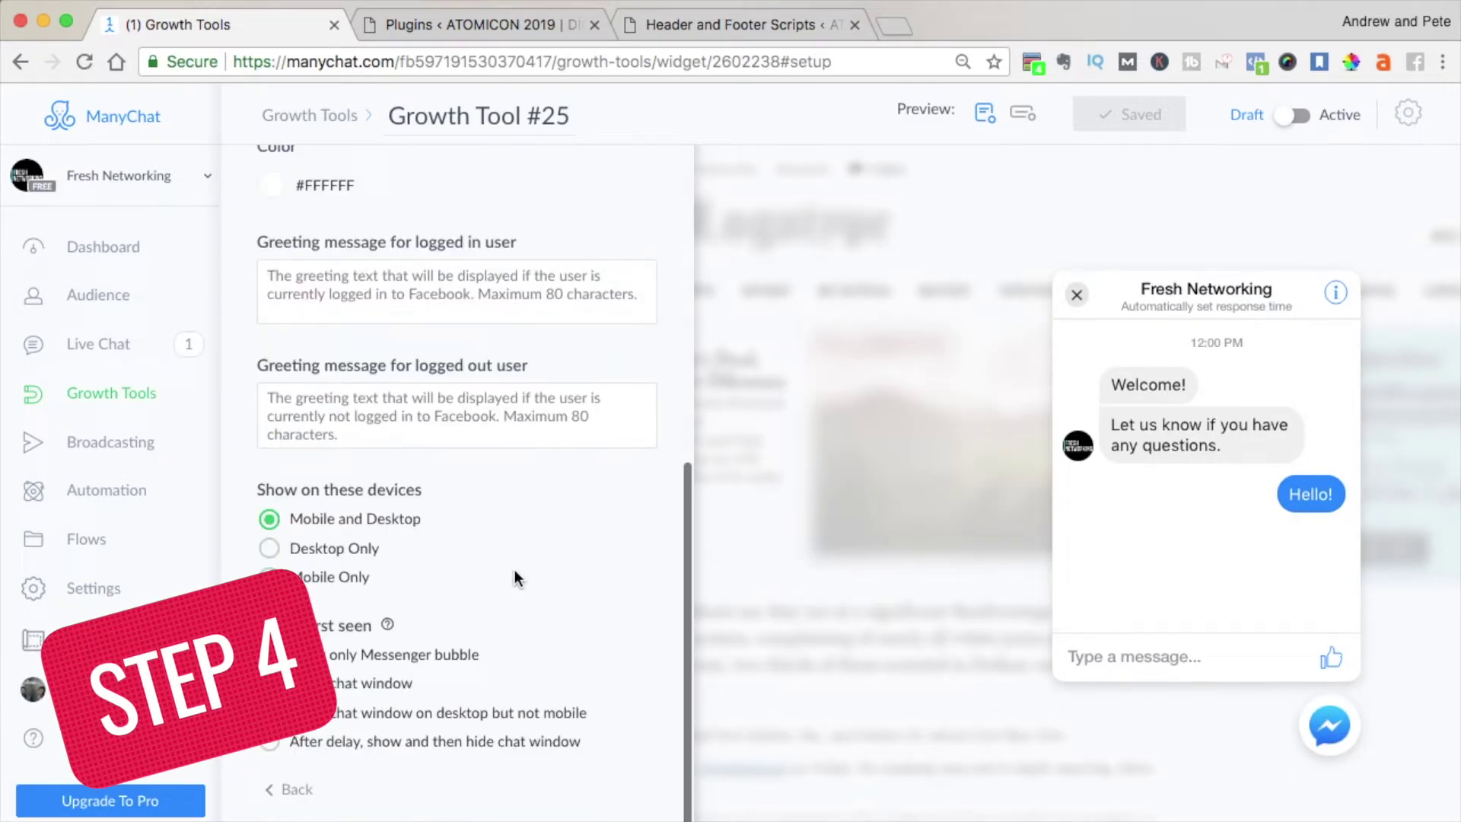
left_click(396, 293)
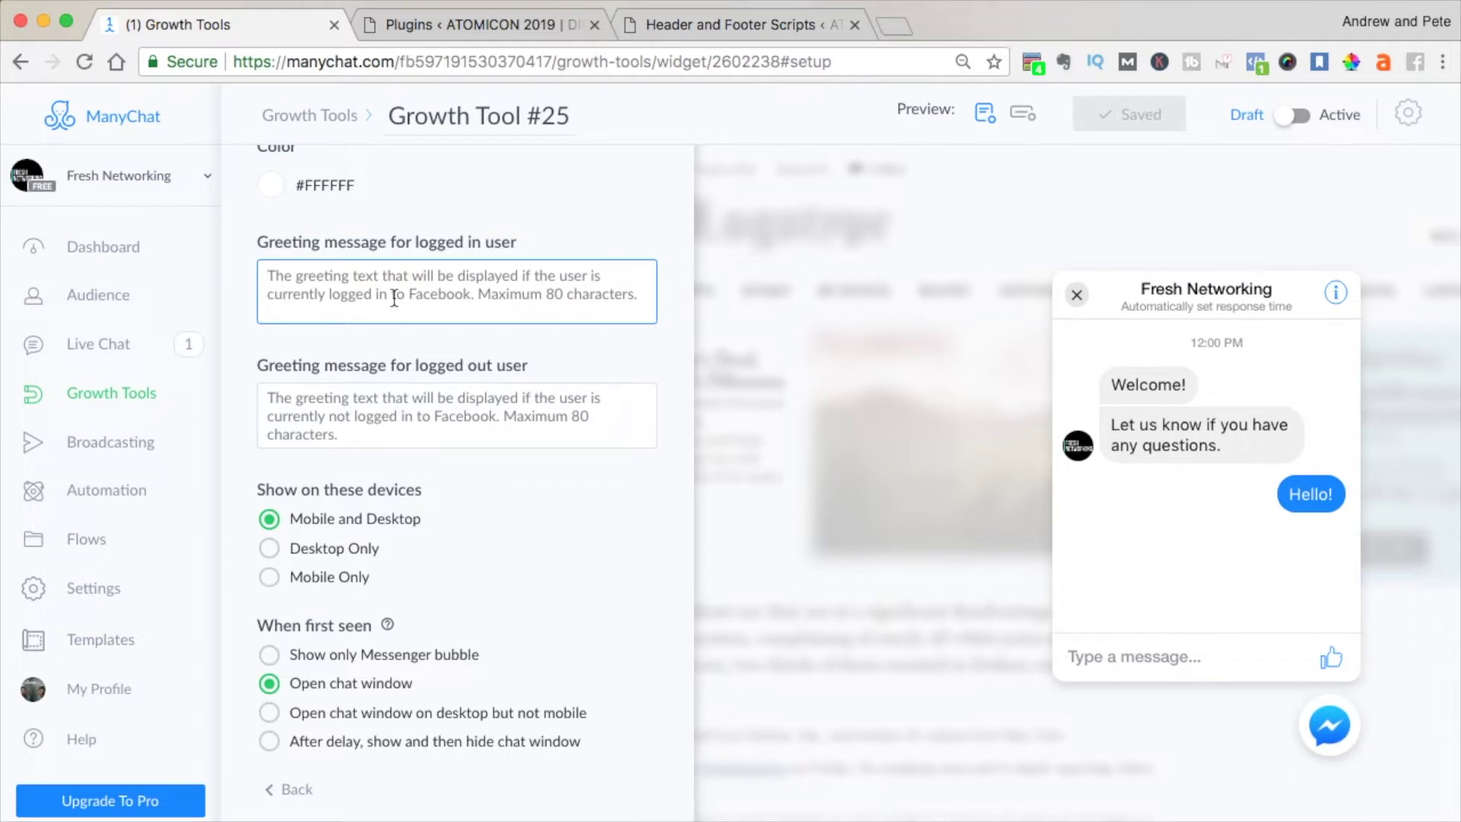
type("Hey")
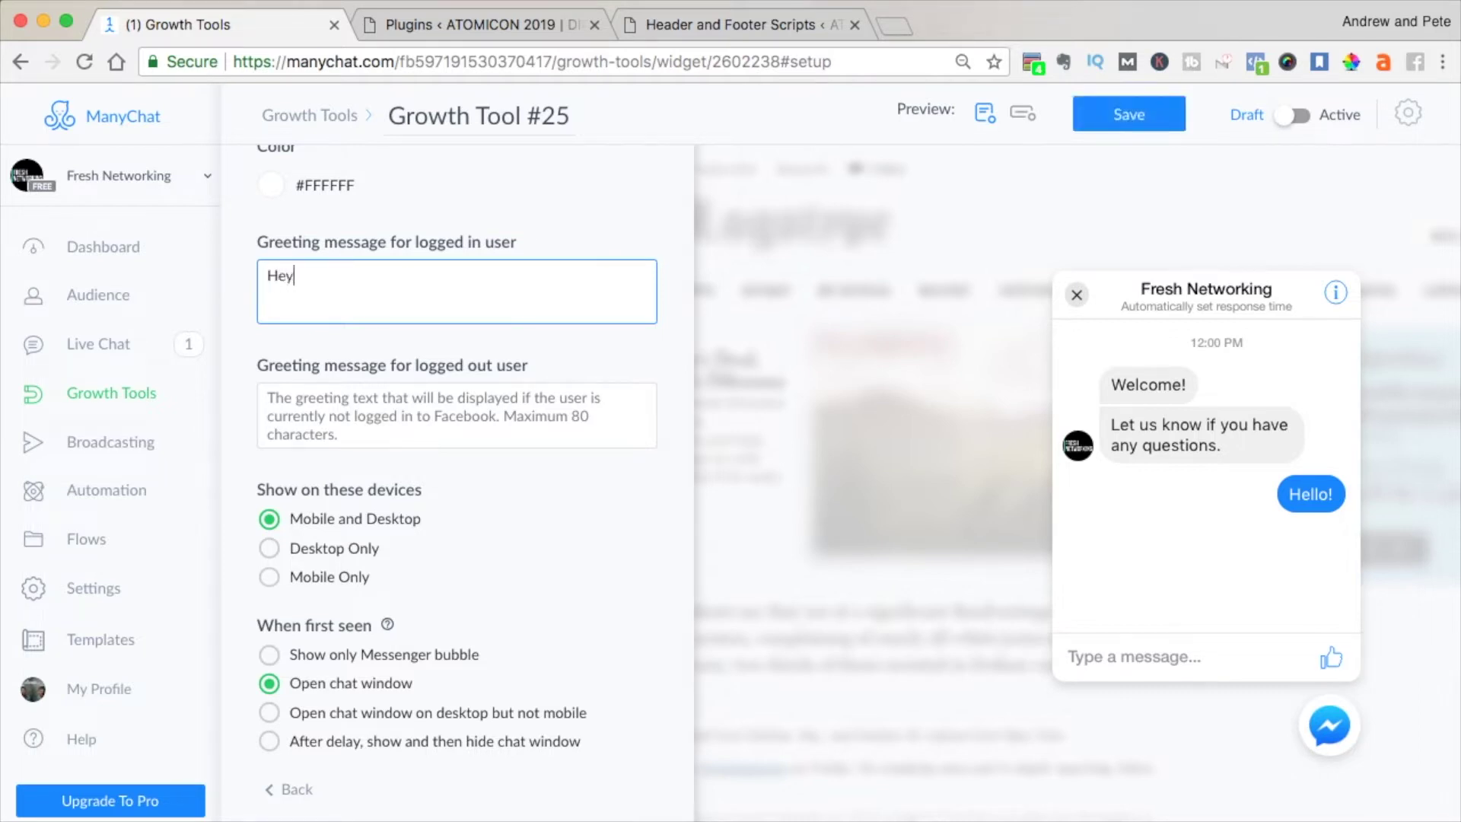
type(", do you have a garde")
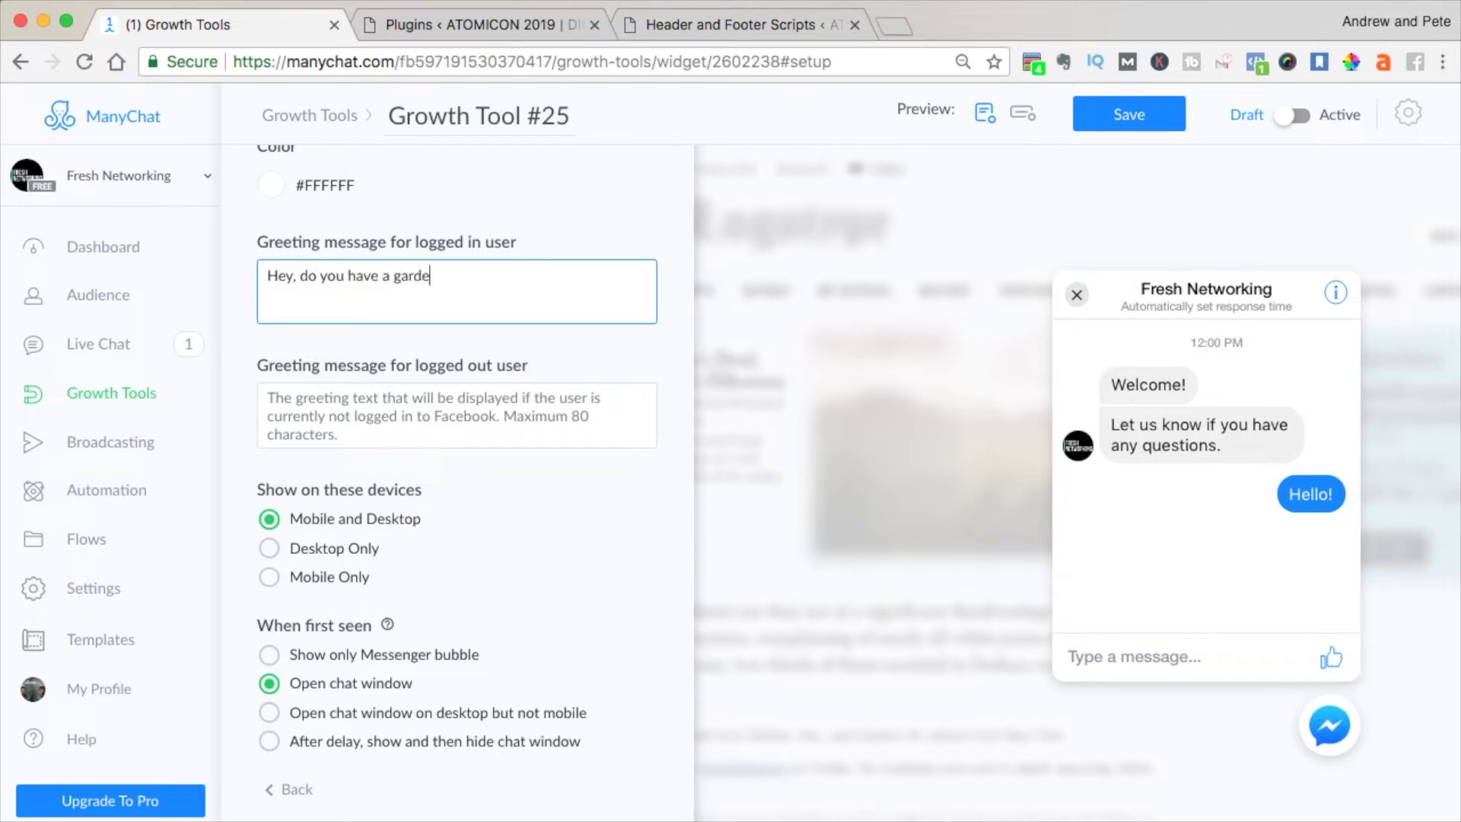
type("n?")
- Use the same greeting for logged-out visitors and keep showing on mobile and desktop
left_click(1024, 115)
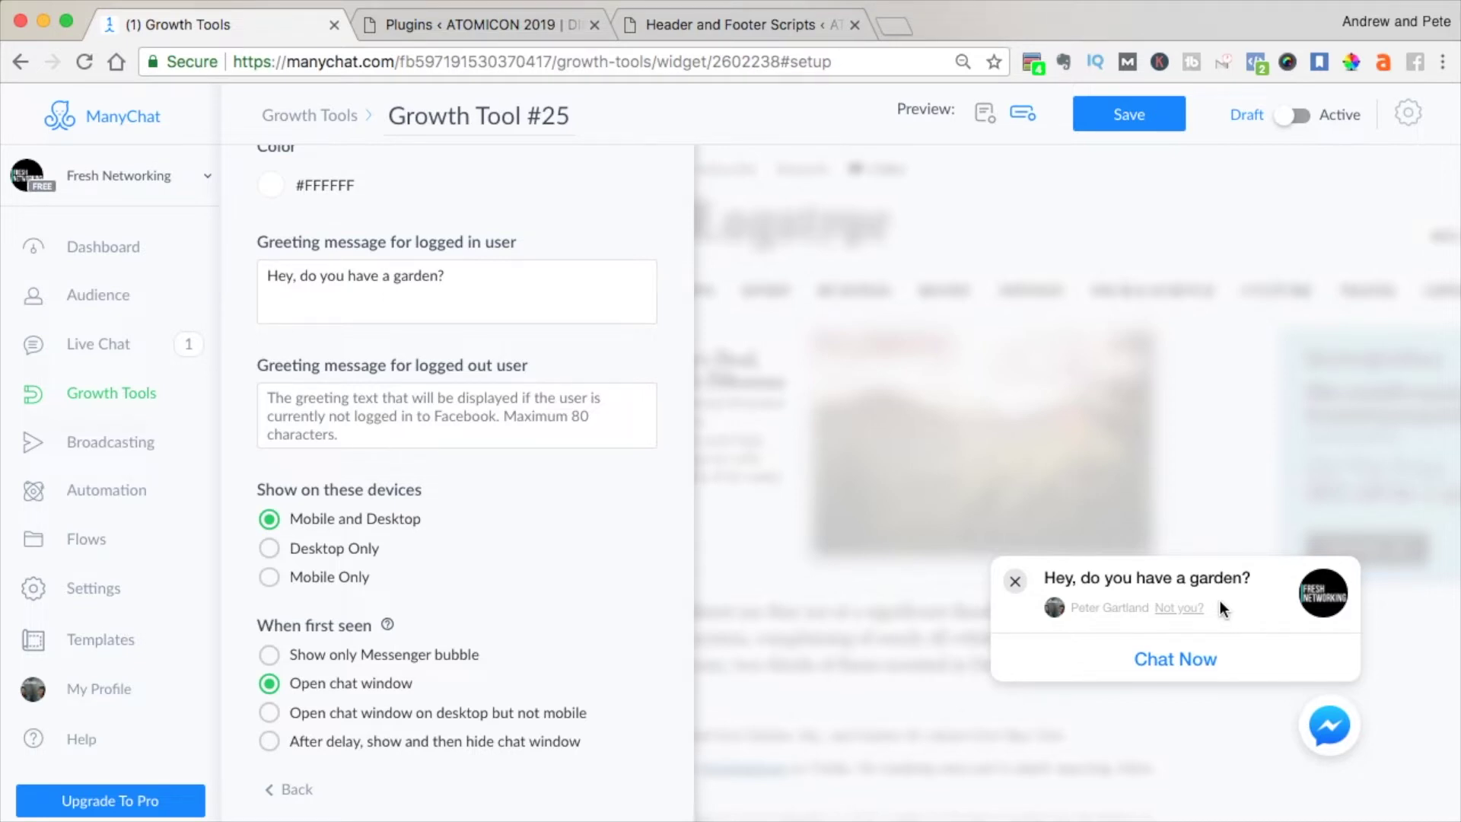
triple_click(347, 276)
key("ctrl+c")
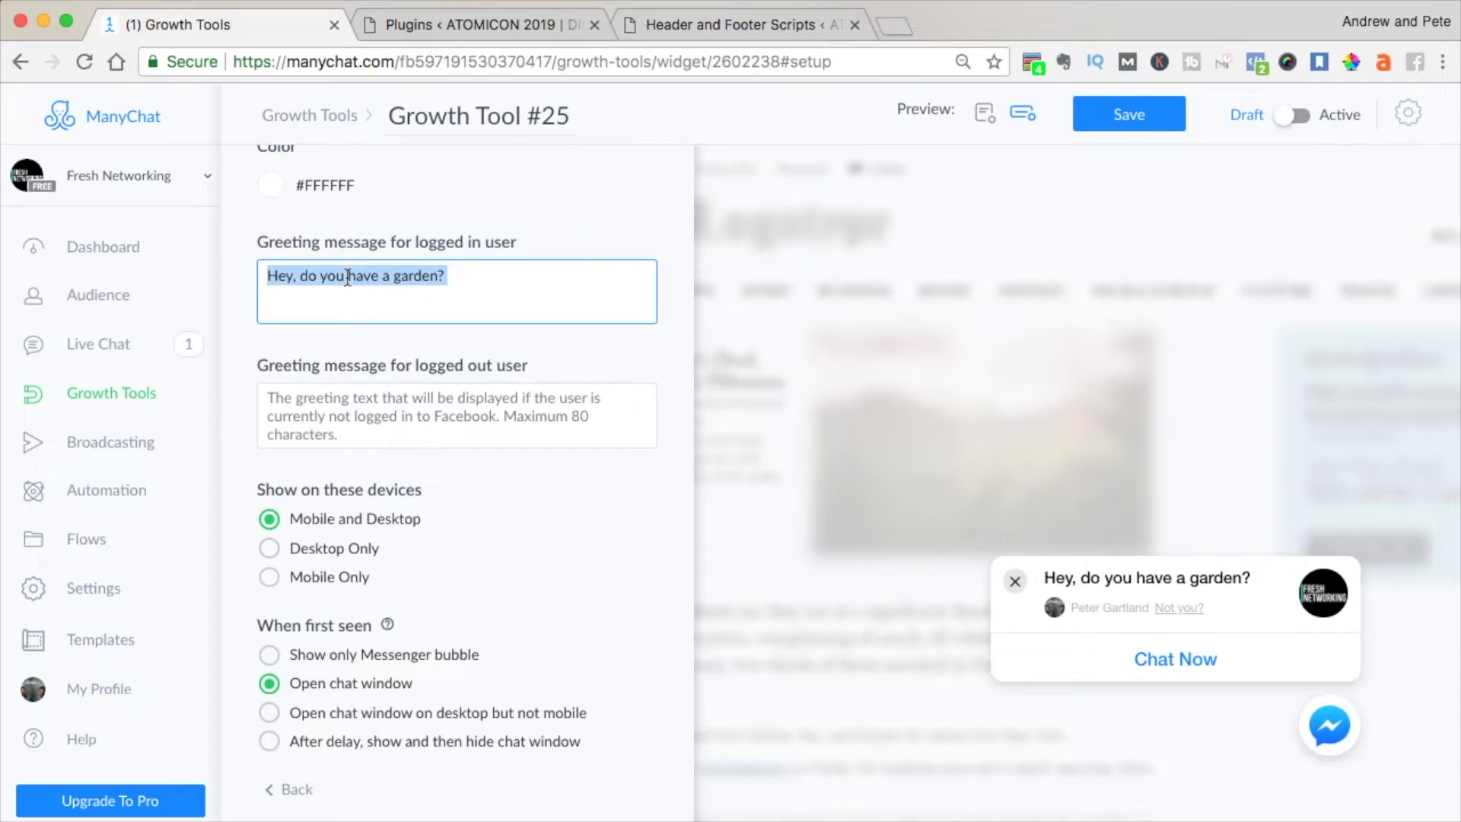
left_click(359, 418)
key("ctrl+v")
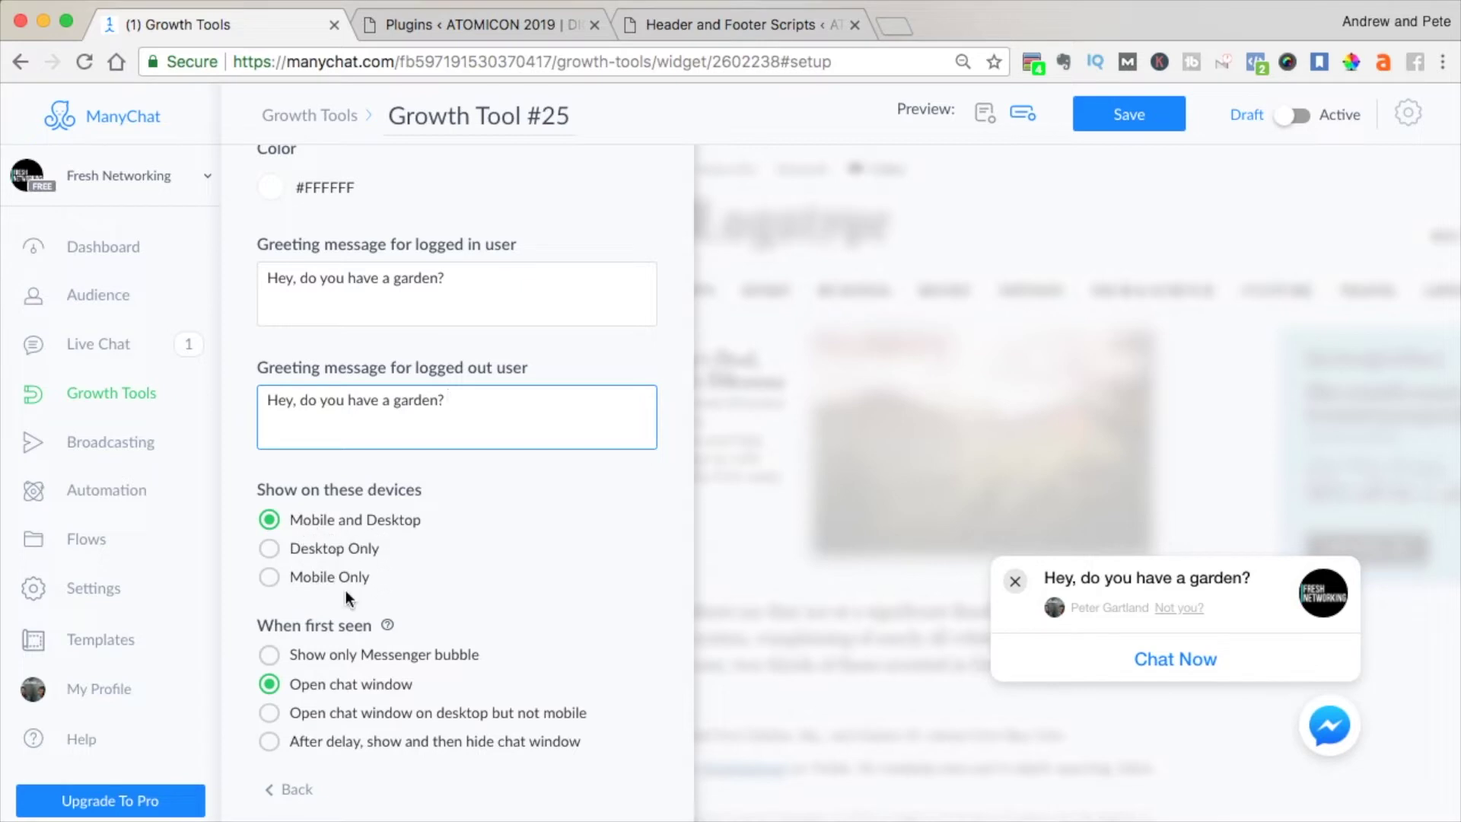
left_click(349, 553)
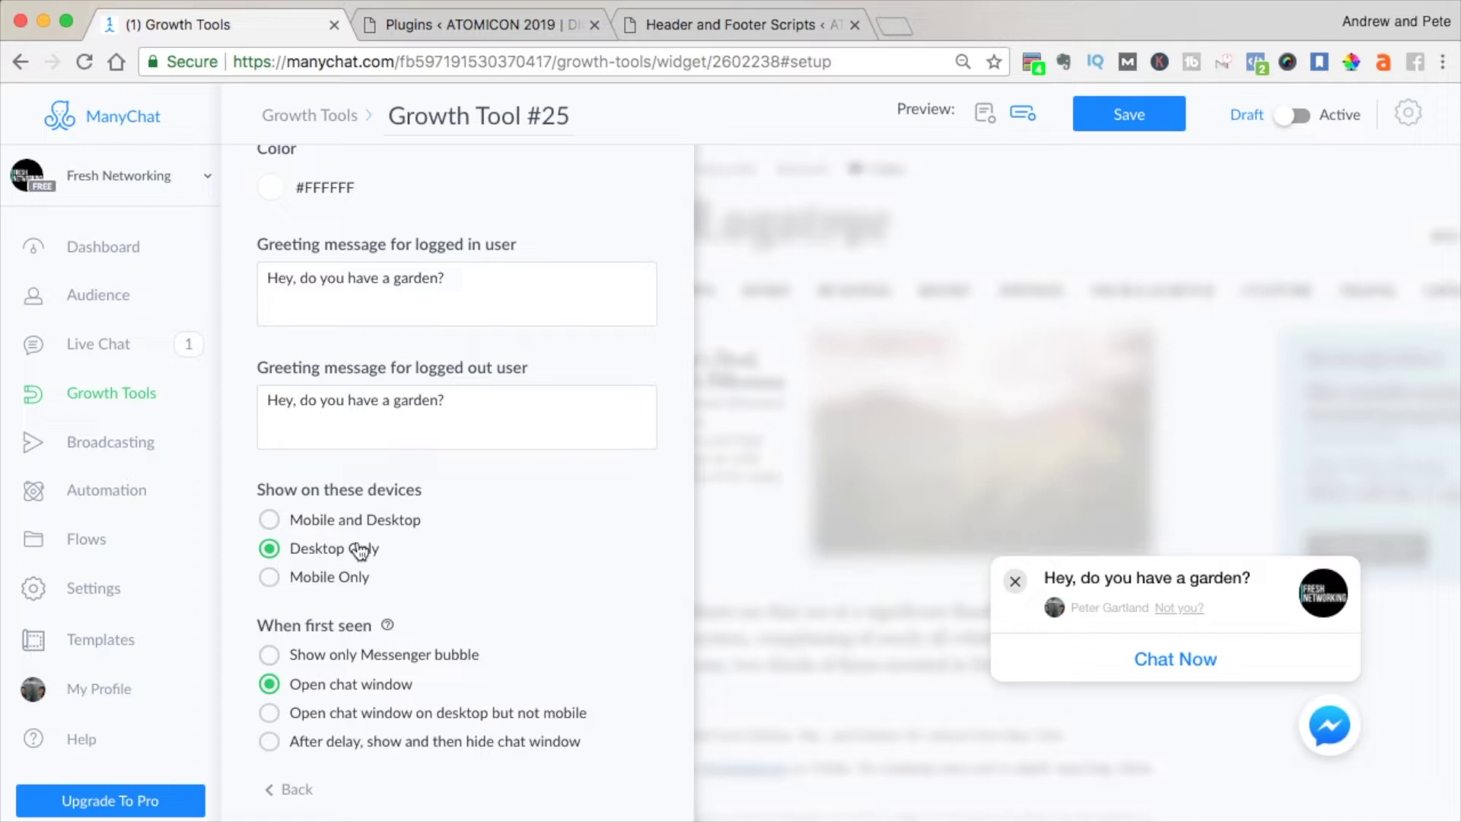
left_click(349, 519)
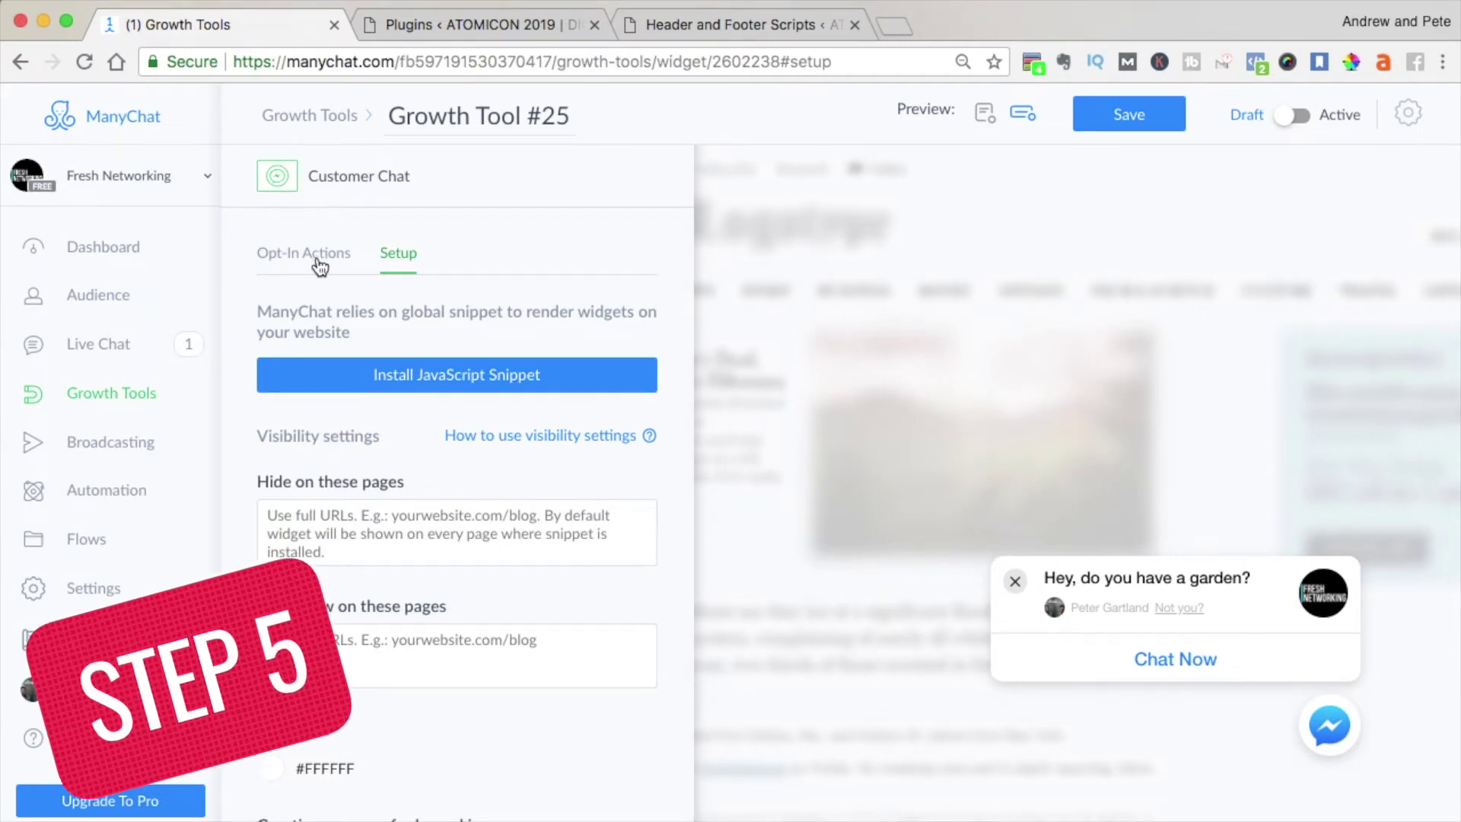
- Save the widget and open its Opt-In Message for editing
left_click(319, 259)
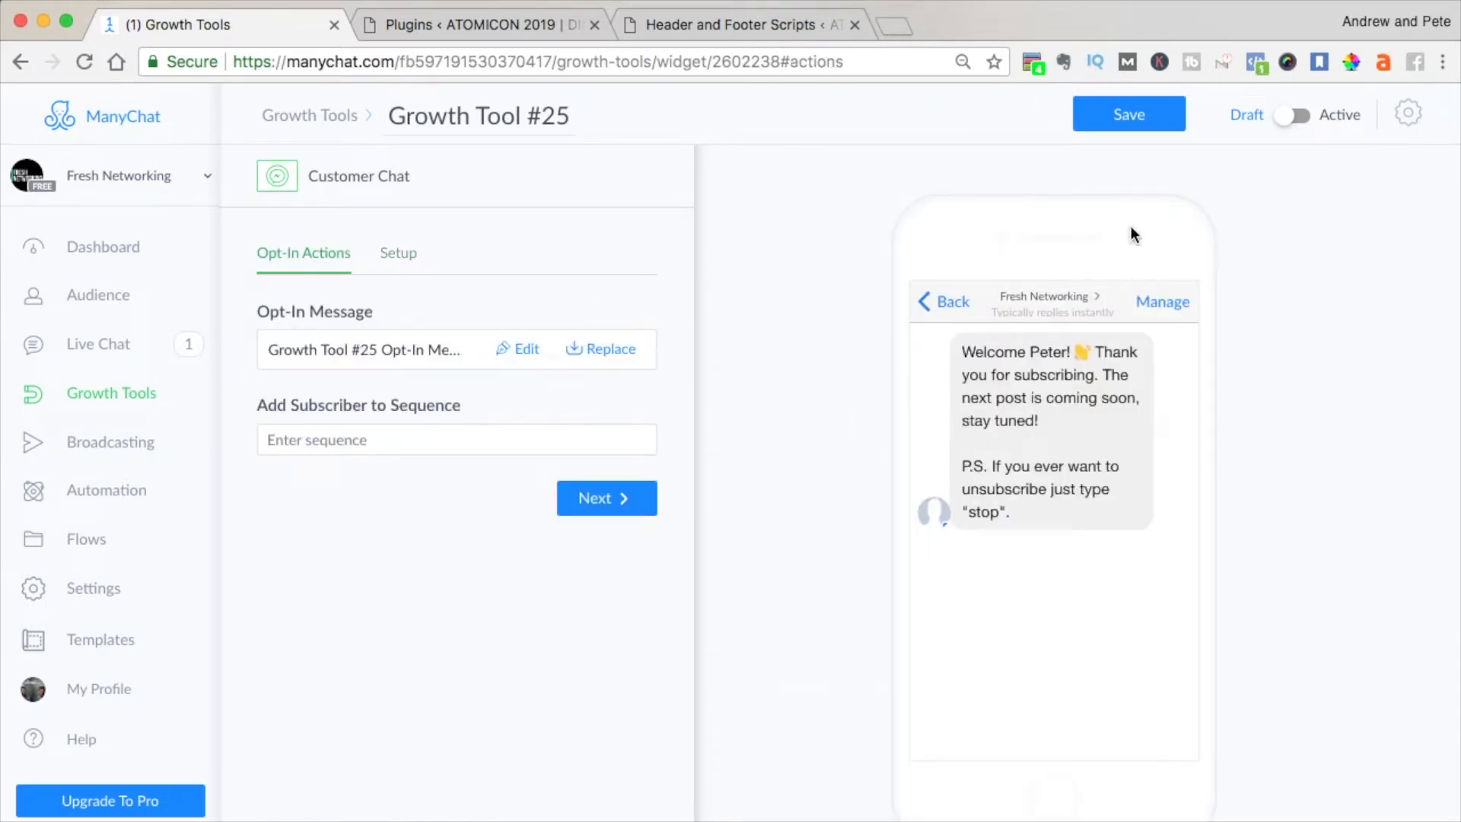
left_click(1141, 127)
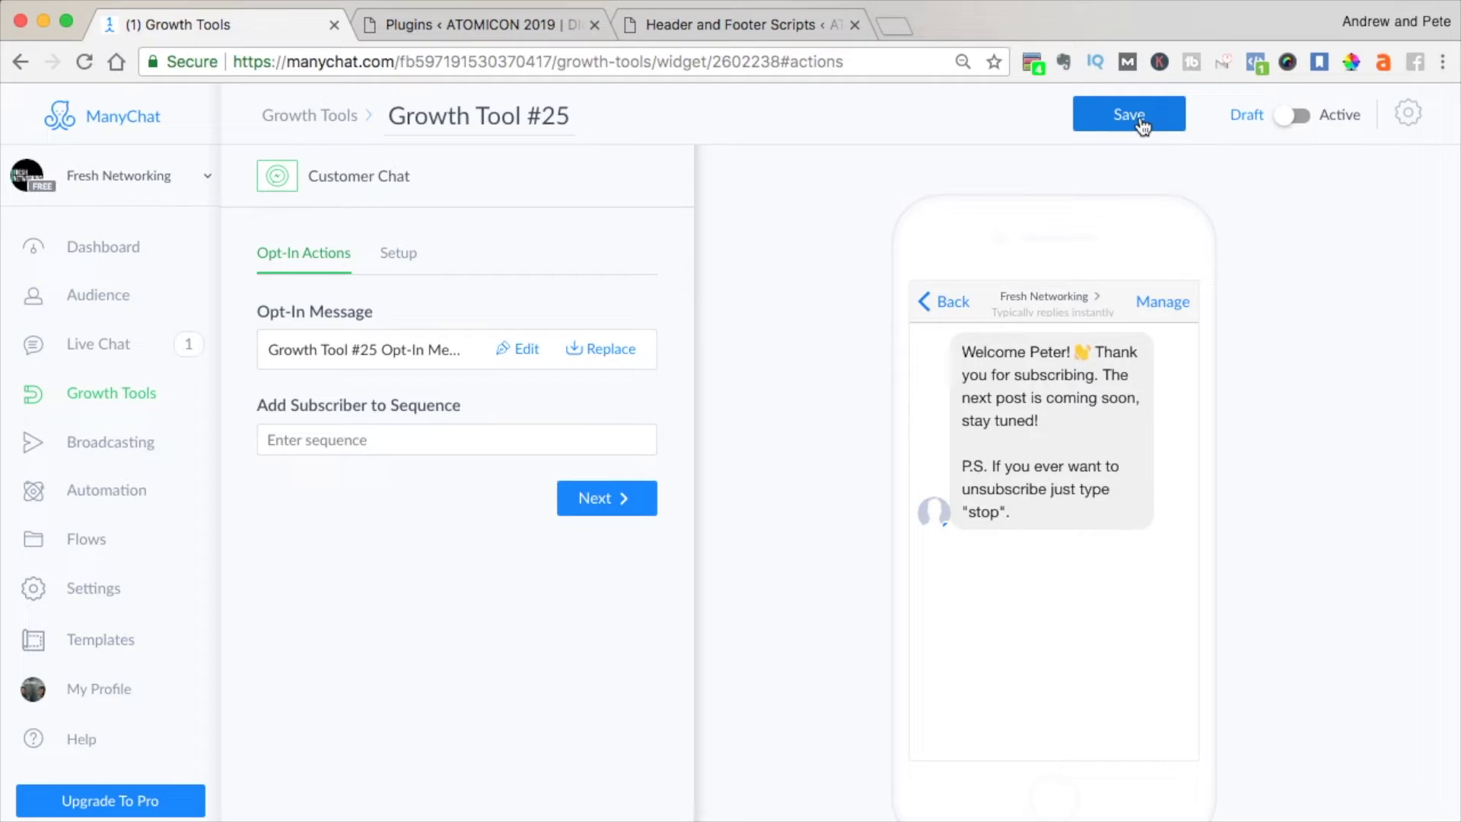
left_click(1141, 127)
left_click(525, 362)
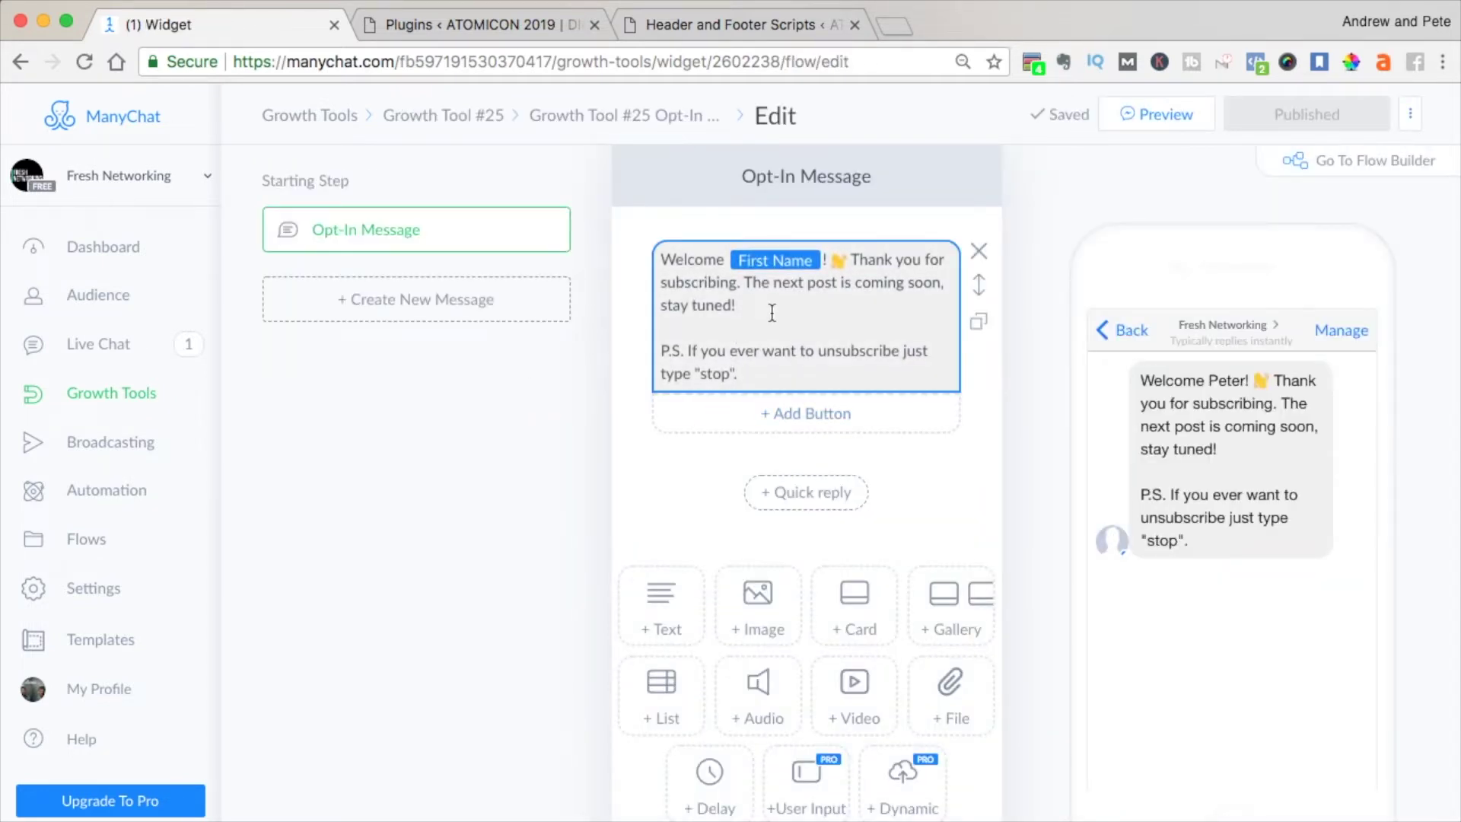
- Replace the thank-you sentences with 'So does your garden need cutting regularly!?'
left_click(738, 312)
left_click_drag(846, 261, 772, 316)
key("BackSpace")
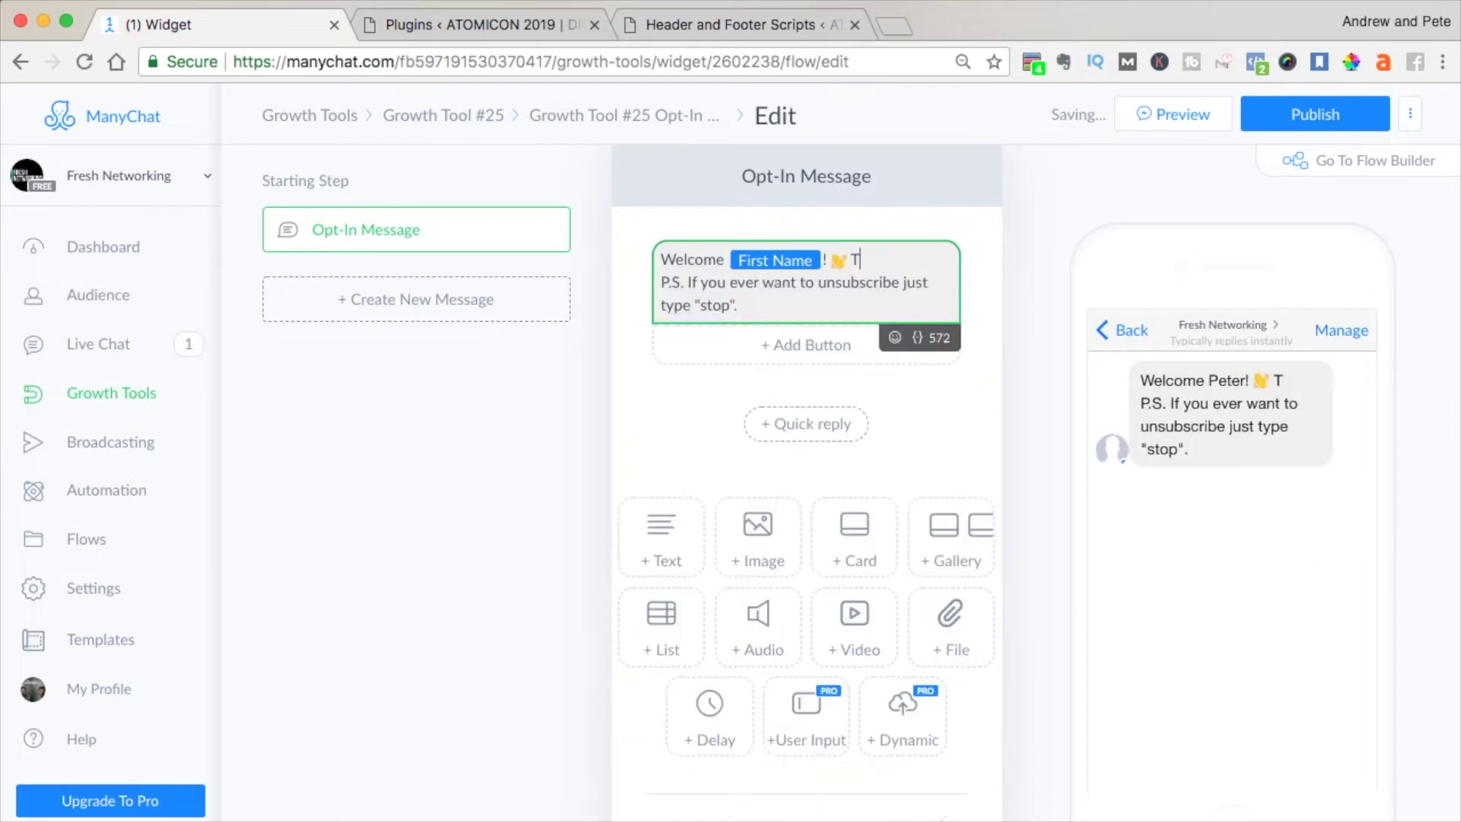
key("Return")
type("So does your ga")
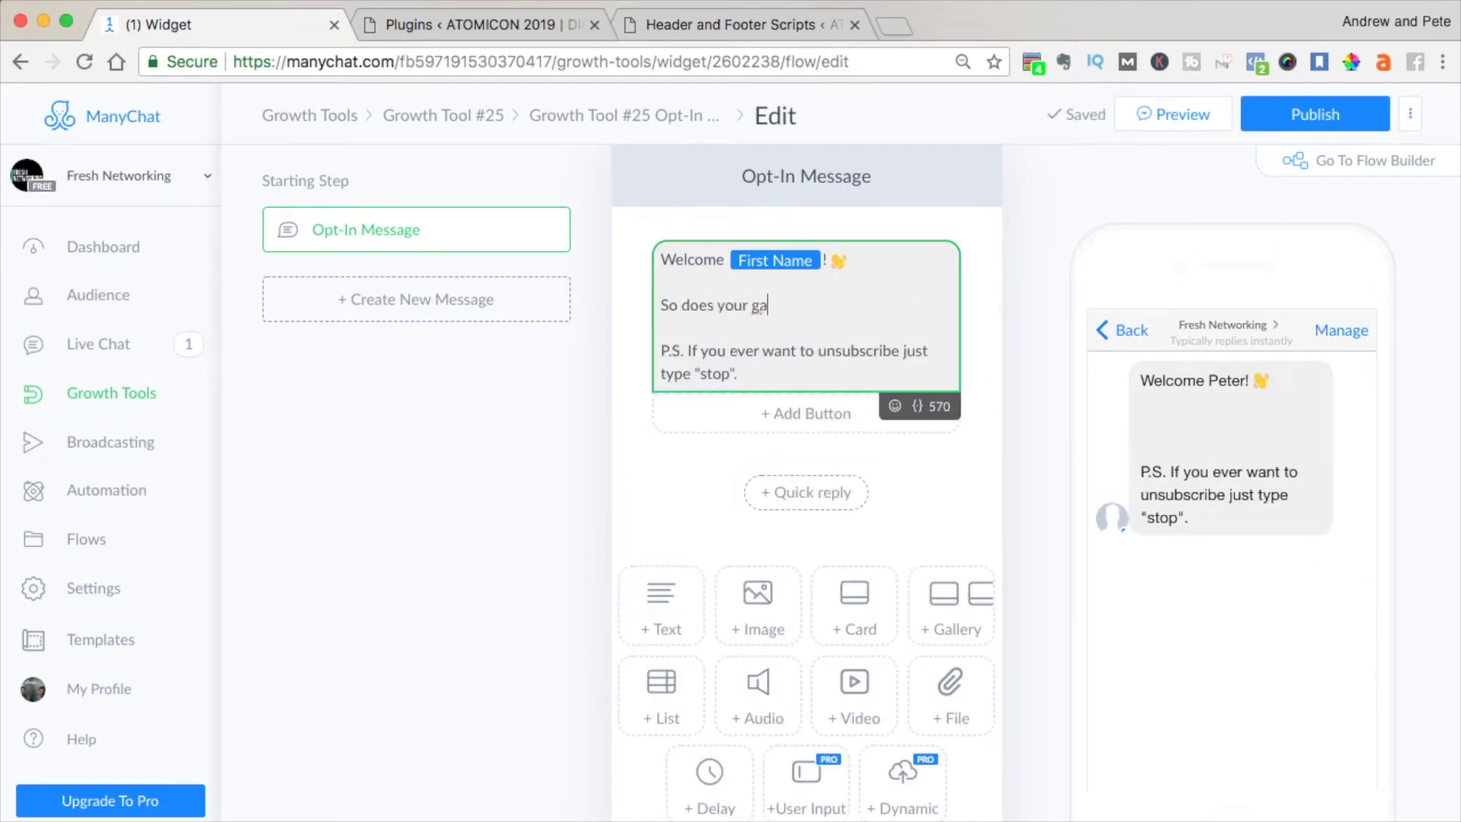
type("rden need ")
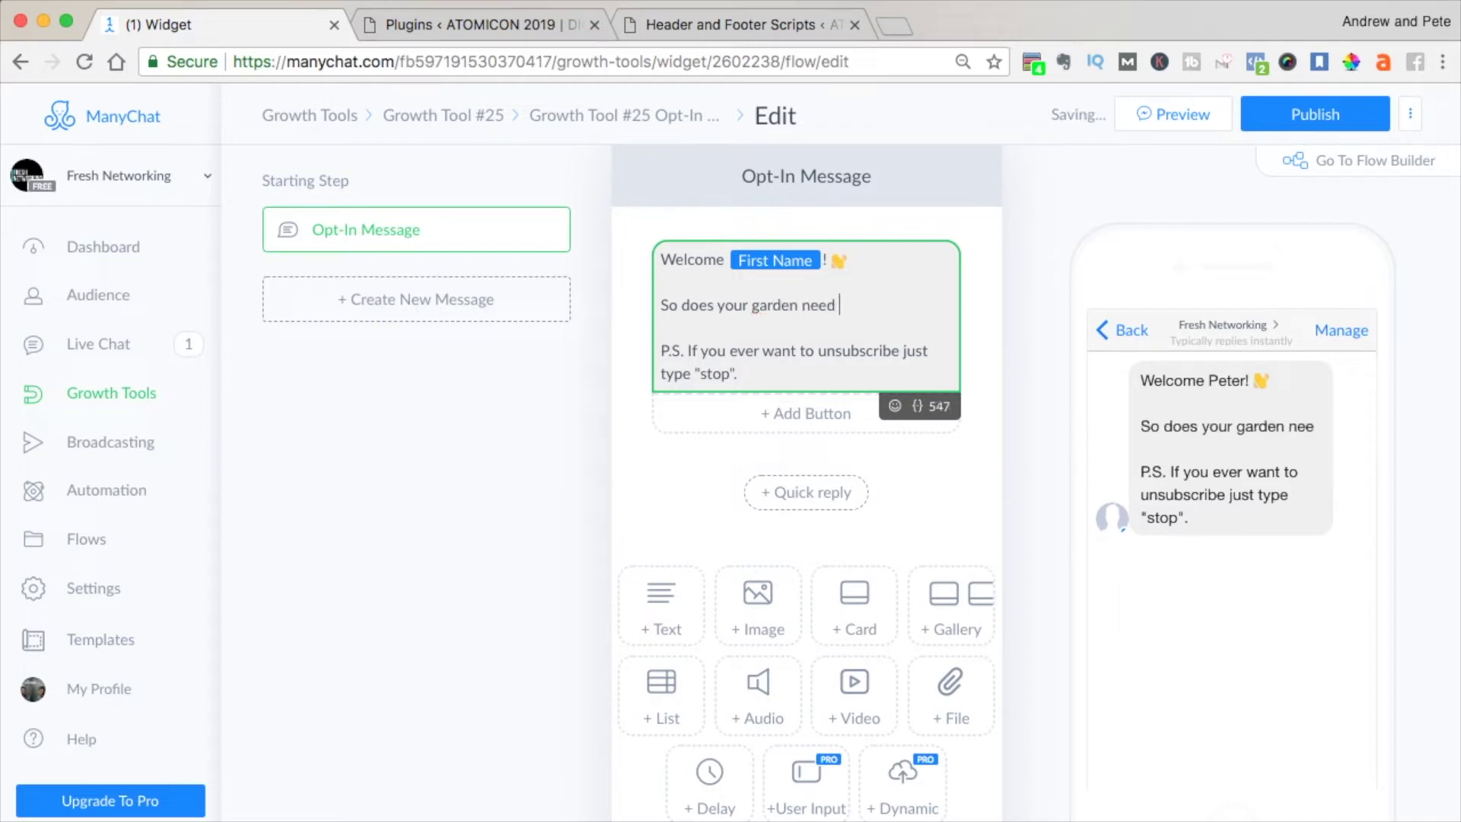
type("ciutting regularly!?")
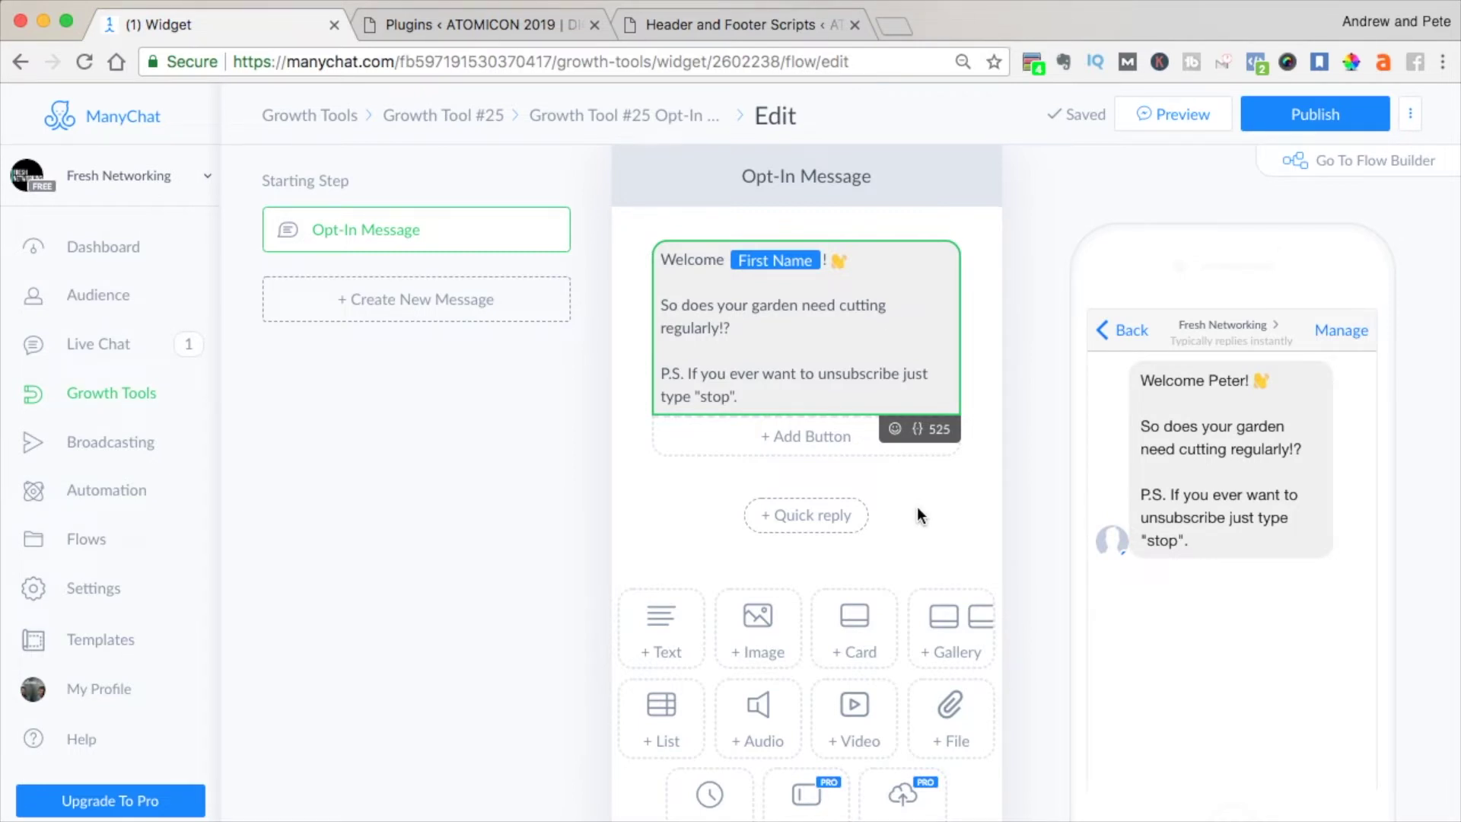
- Try adding a button, then publish the opt-in message and return to Growth Tool #25
left_click(827, 439)
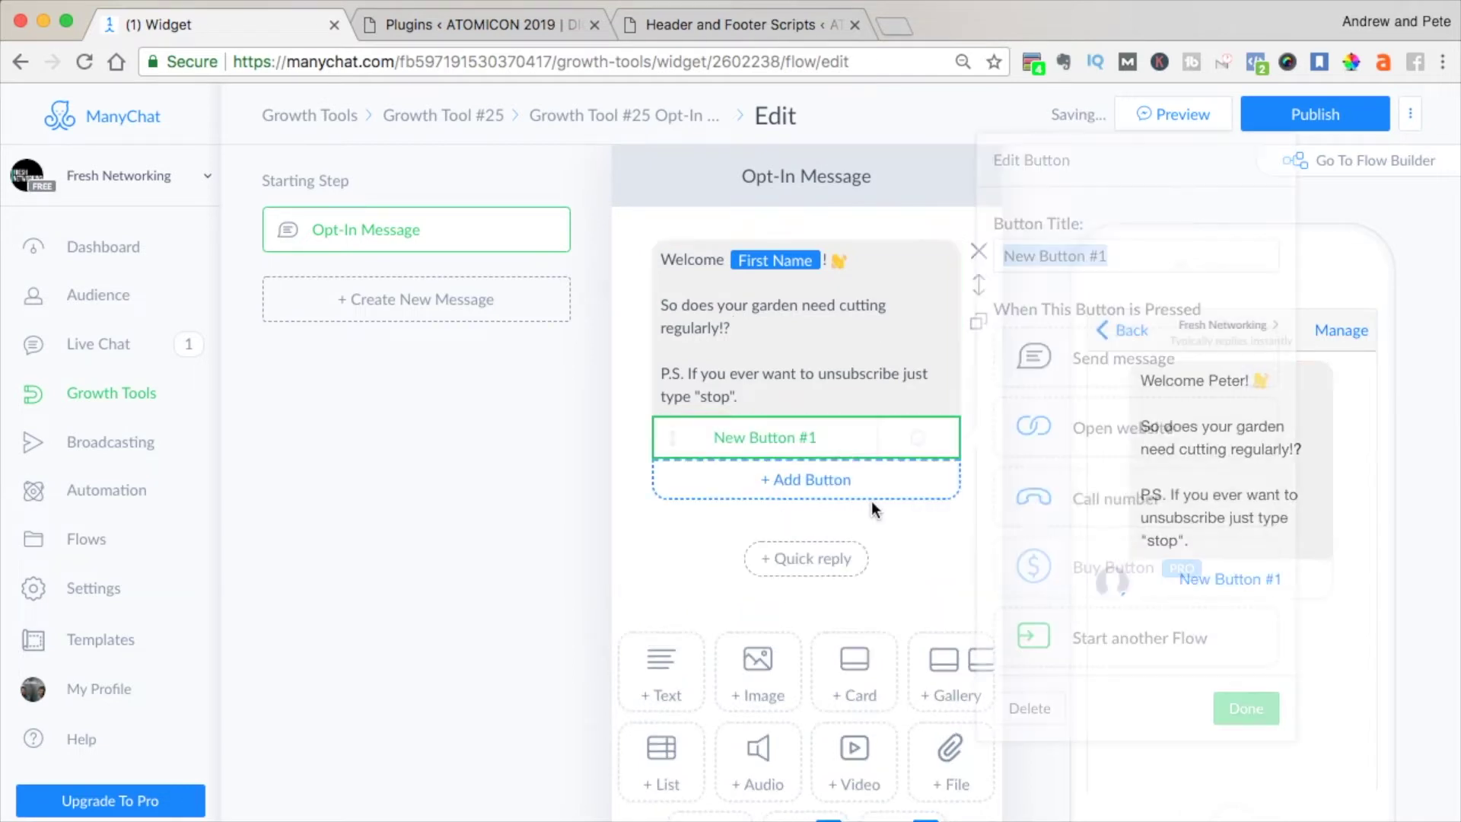
left_click(855, 620)
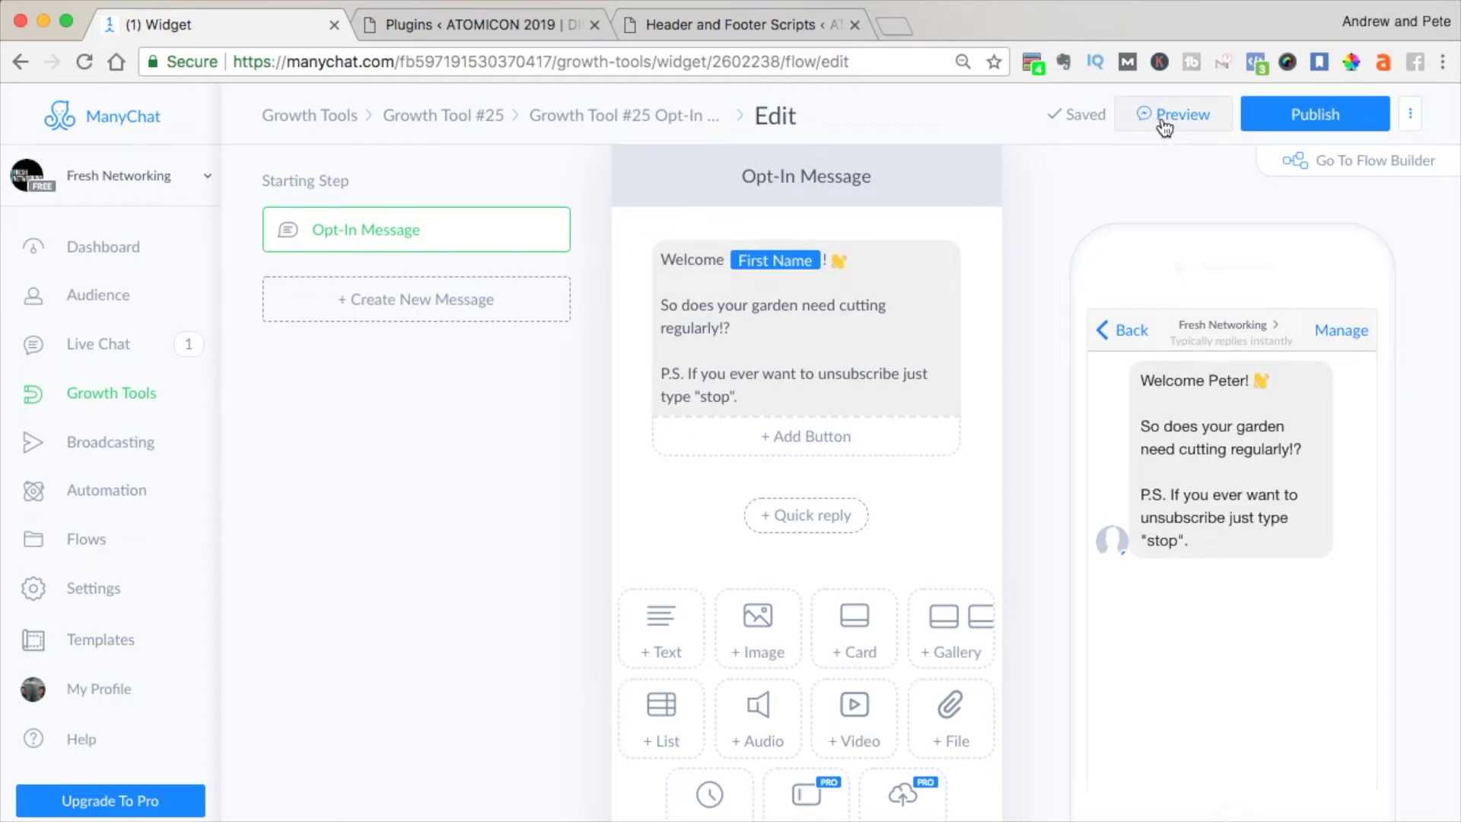
left_click(1296, 121)
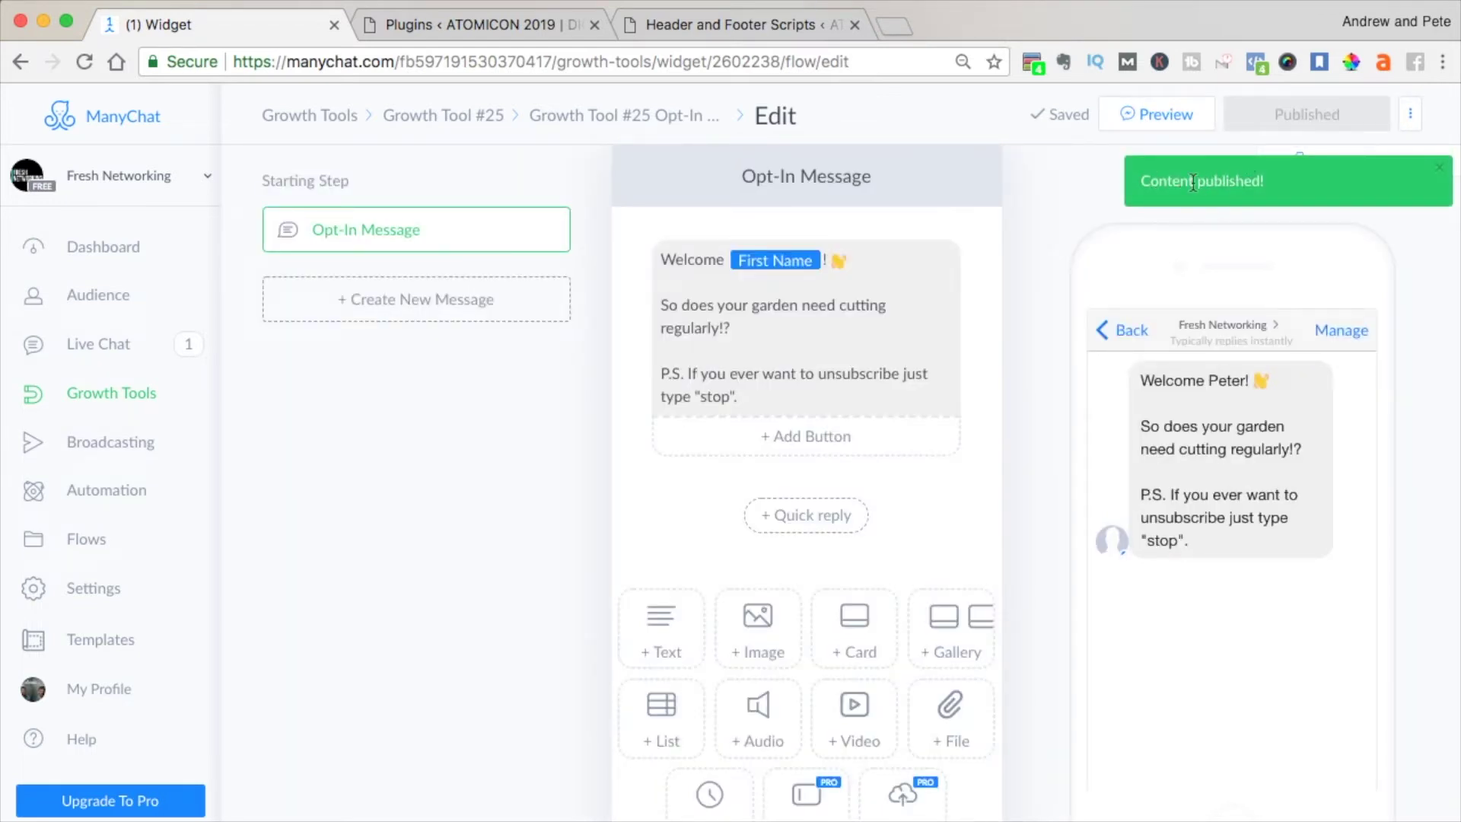
left_click(470, 122)
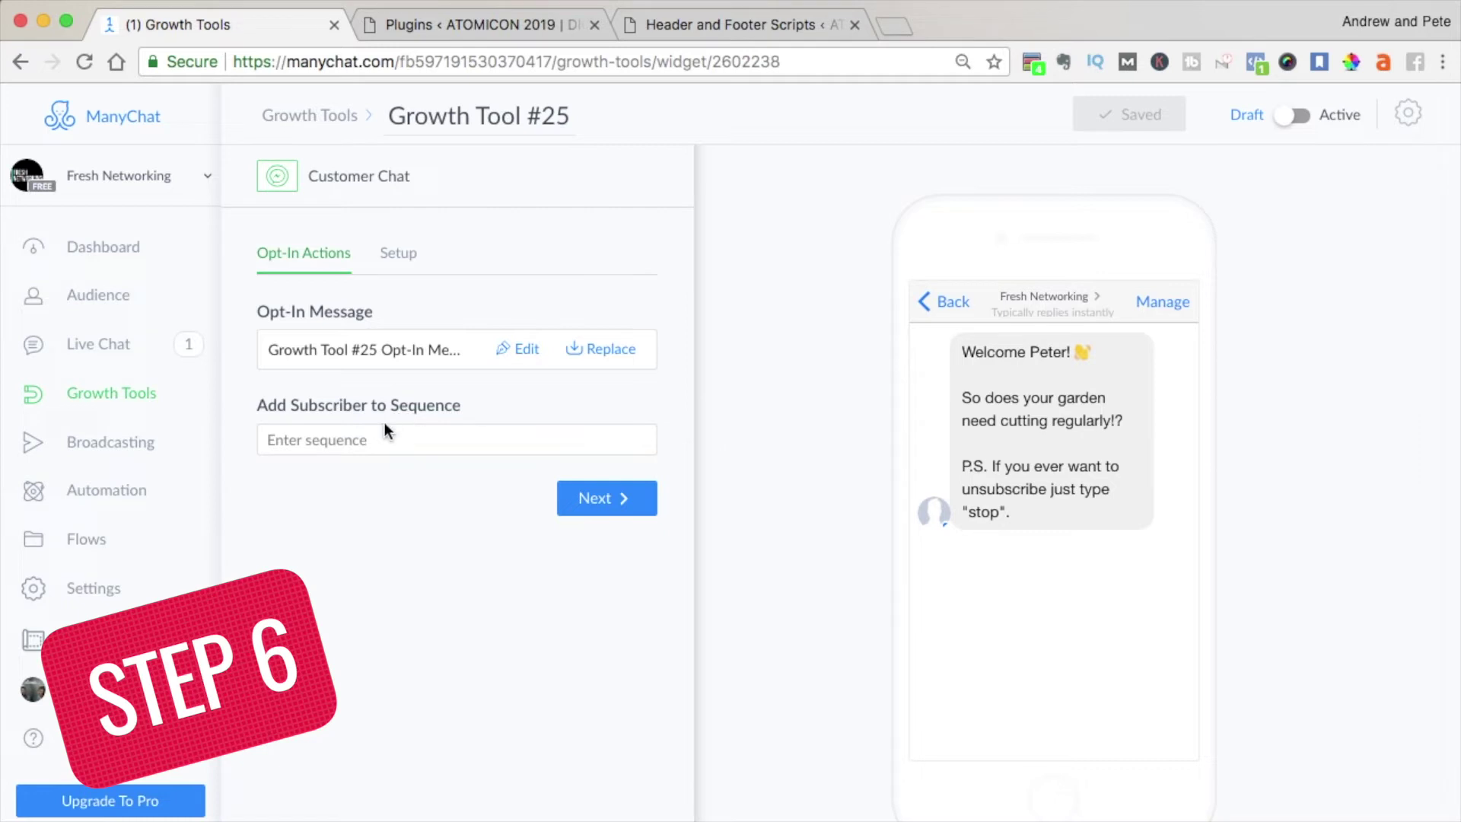
- Pick the Talk to Team sequence for new subscribers and save
left_click(408, 446)
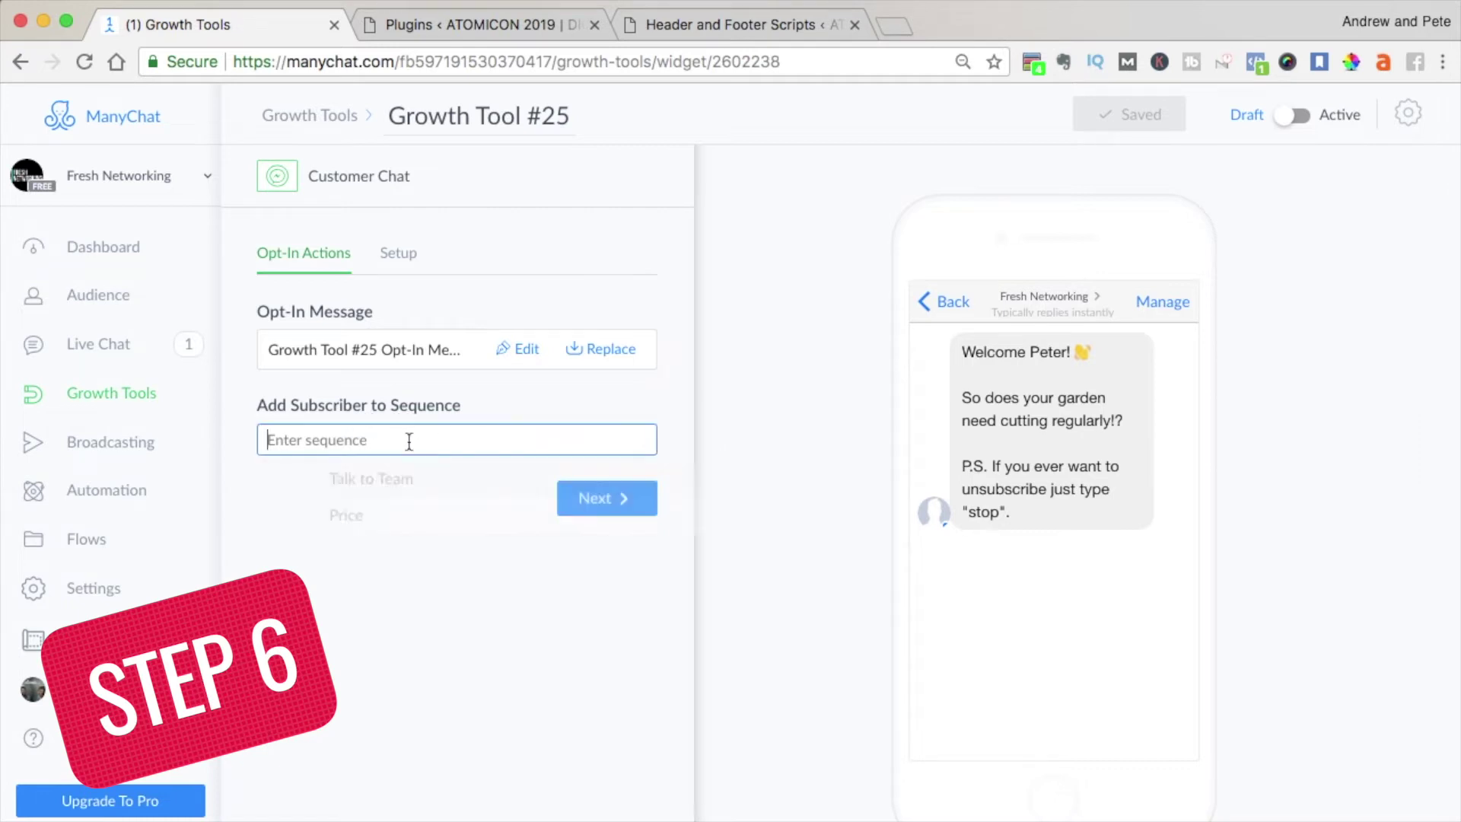
left_click(401, 480)
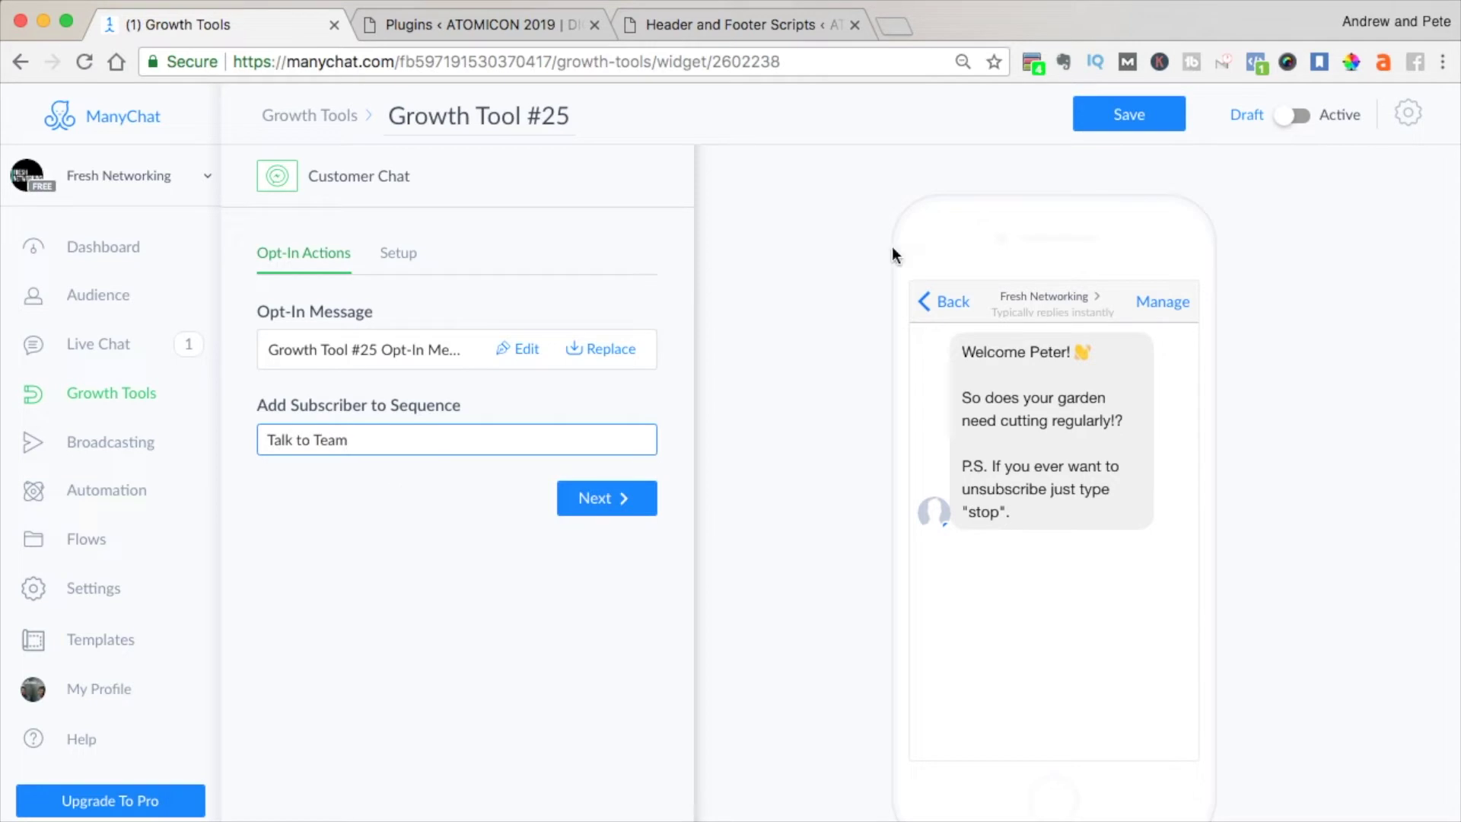
left_click(1129, 114)
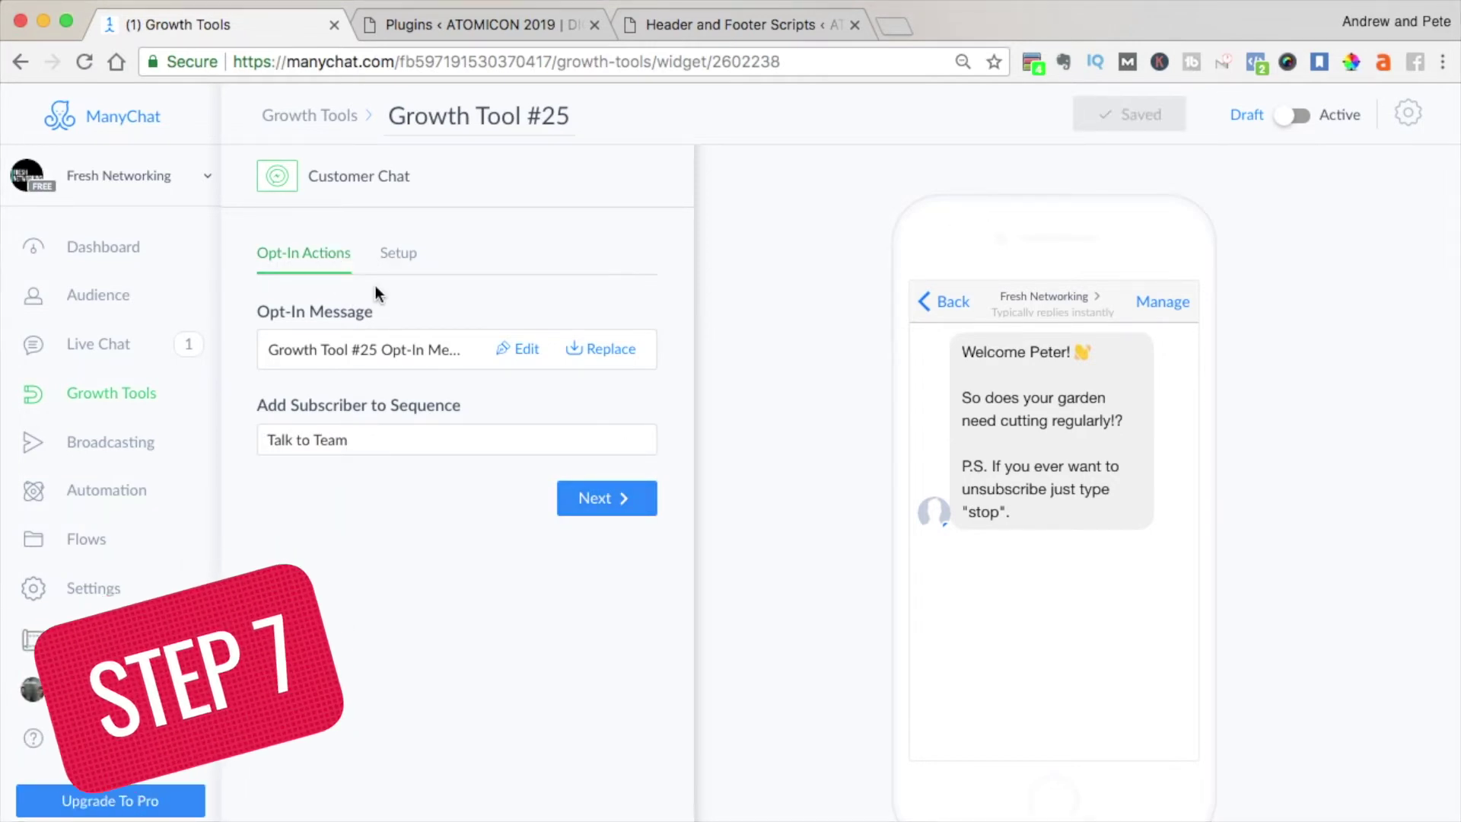
left_click(412, 256)
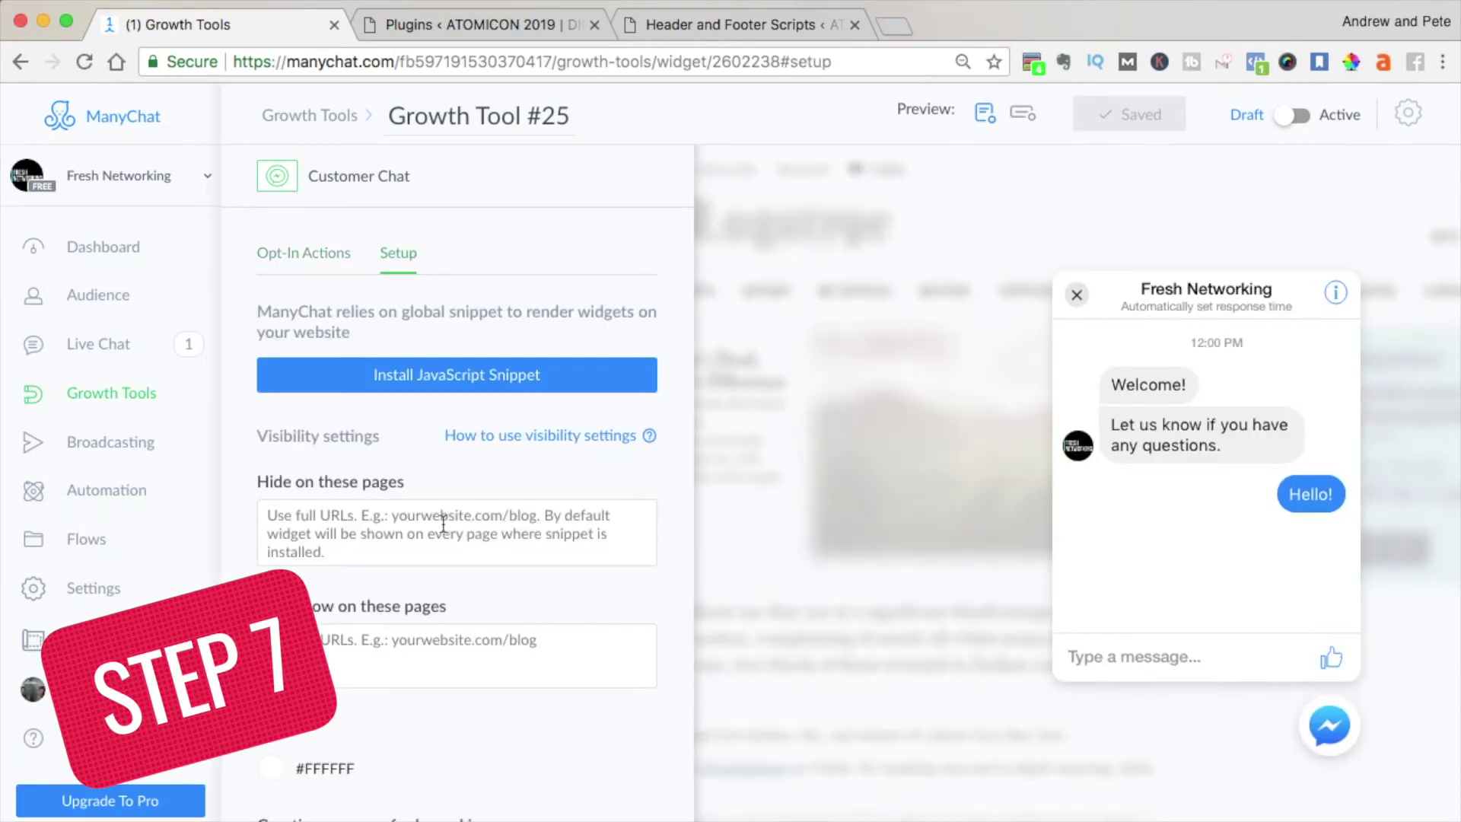
left_click(395, 652)
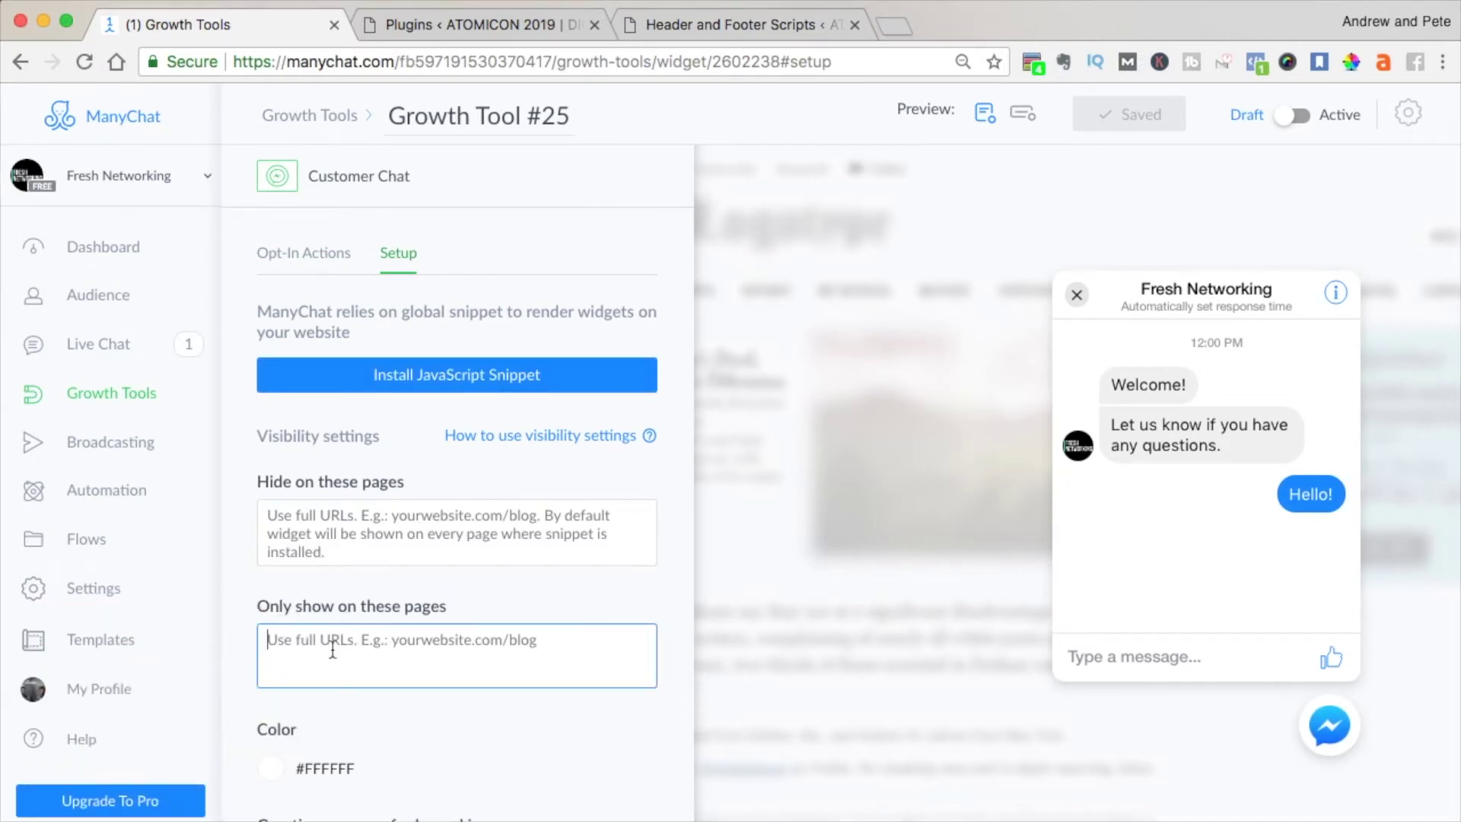
type("www.and")
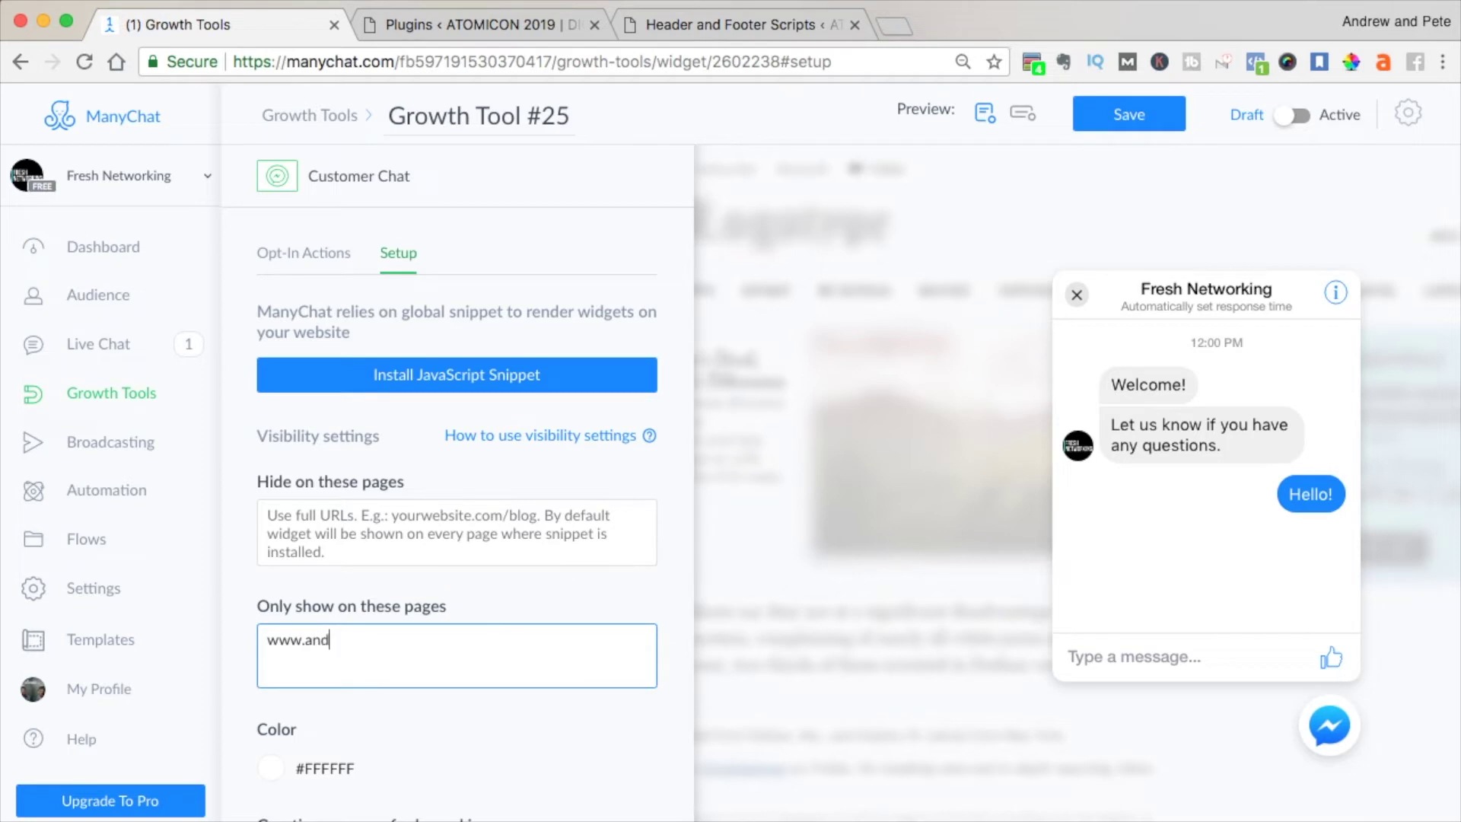
type("rewandpete.com/la")
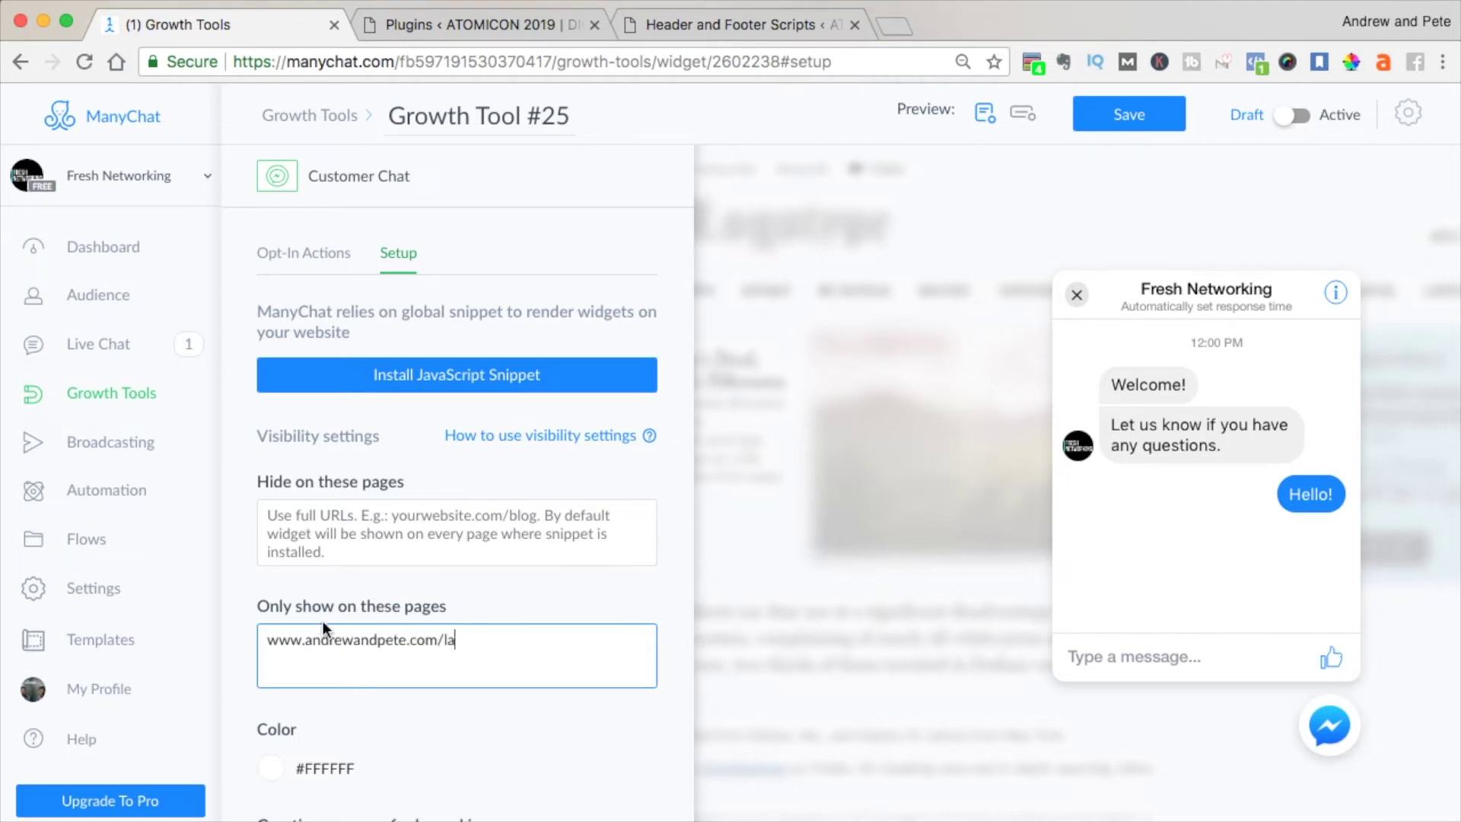
type("wnmowers")
key("BackSpace")
key("BackSpace")
key("BackSpace")
key("BackSpace")
type("x")
key("BackSpace")
type("wers")
left_click(472, 435)
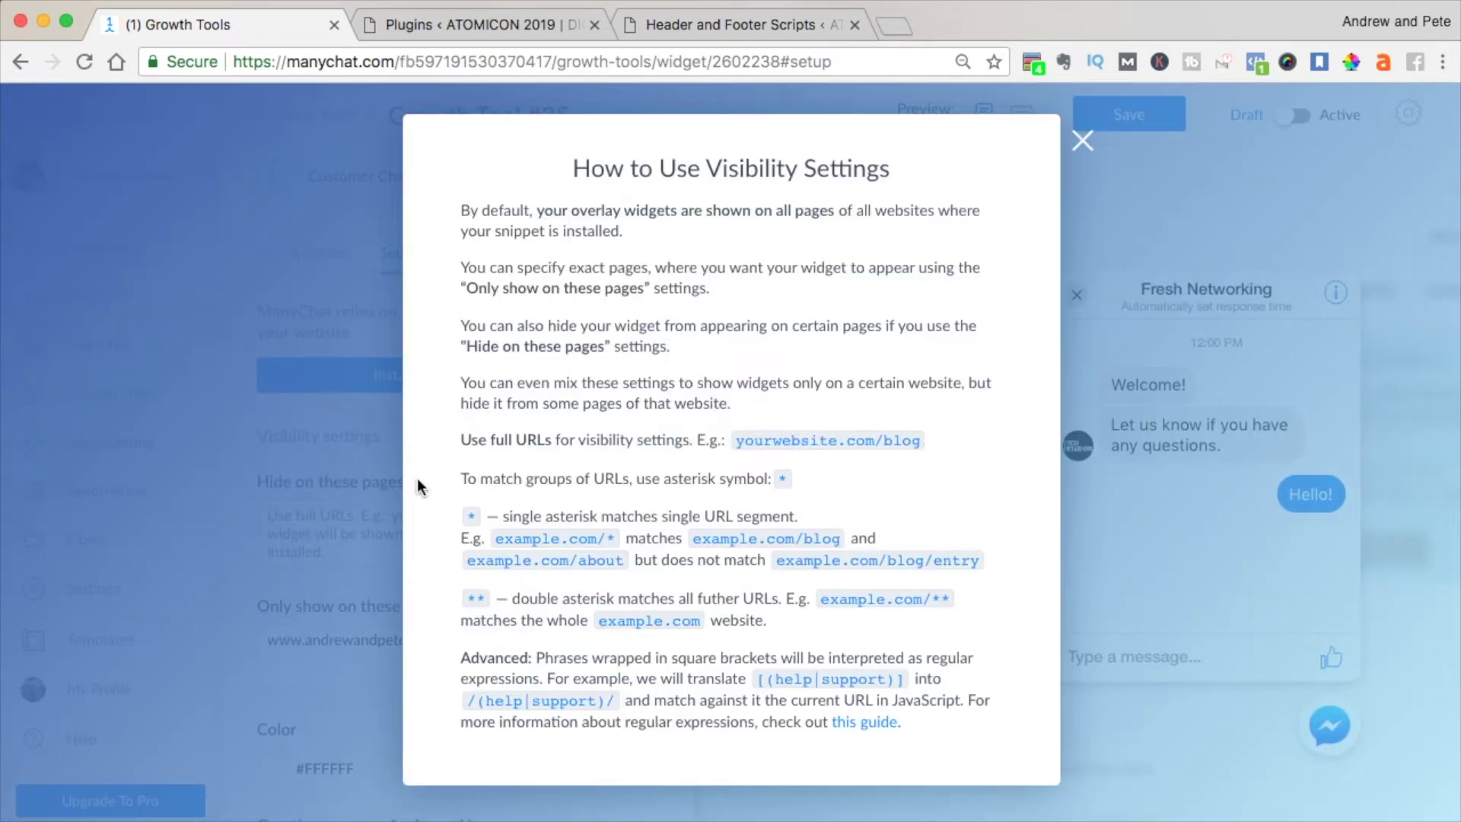